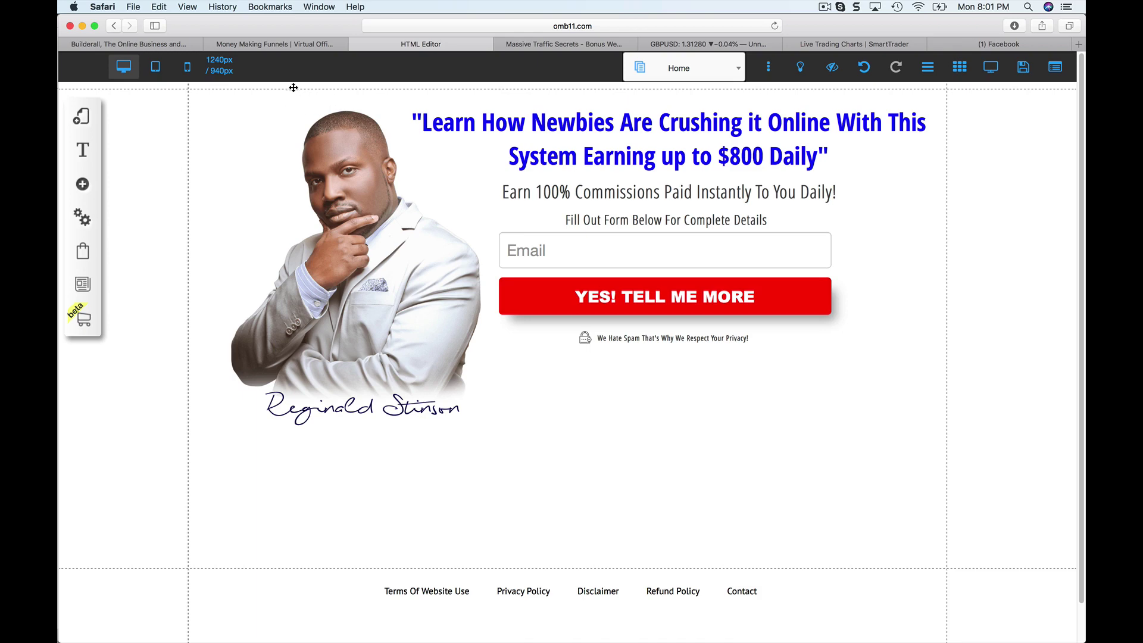
# From Money Making Funnels, open Tutorial and Training Videos, choose Tutorials, and expand Drag N Drop Site Builder.
pyautogui.click(297, 44)
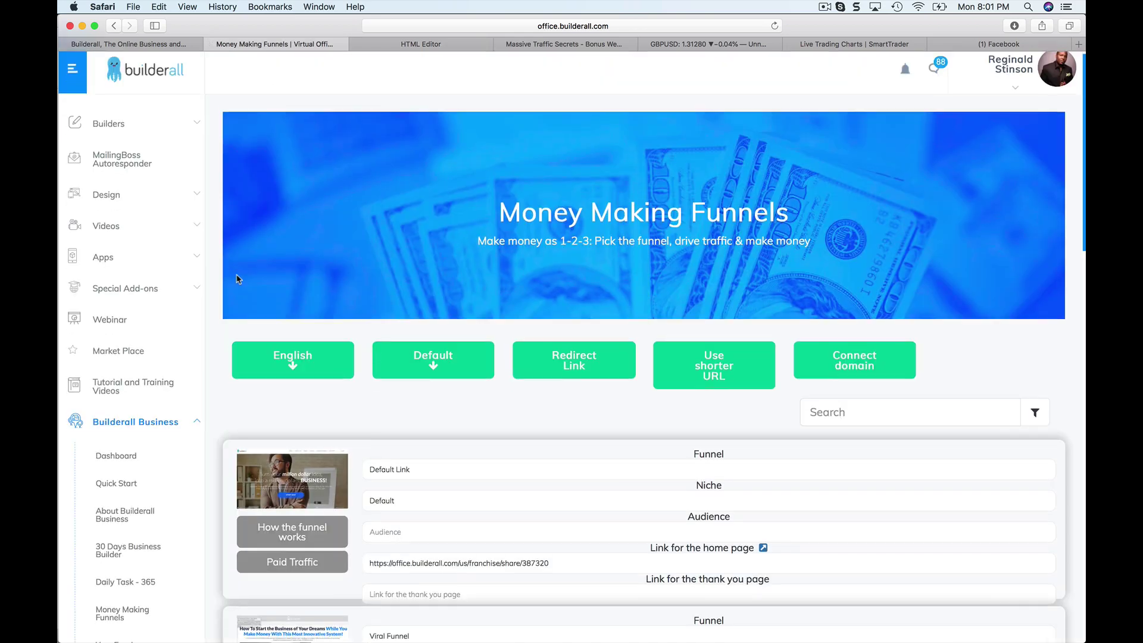
pyautogui.scroll(-2, 238, 275)
pyautogui.click(142, 344)
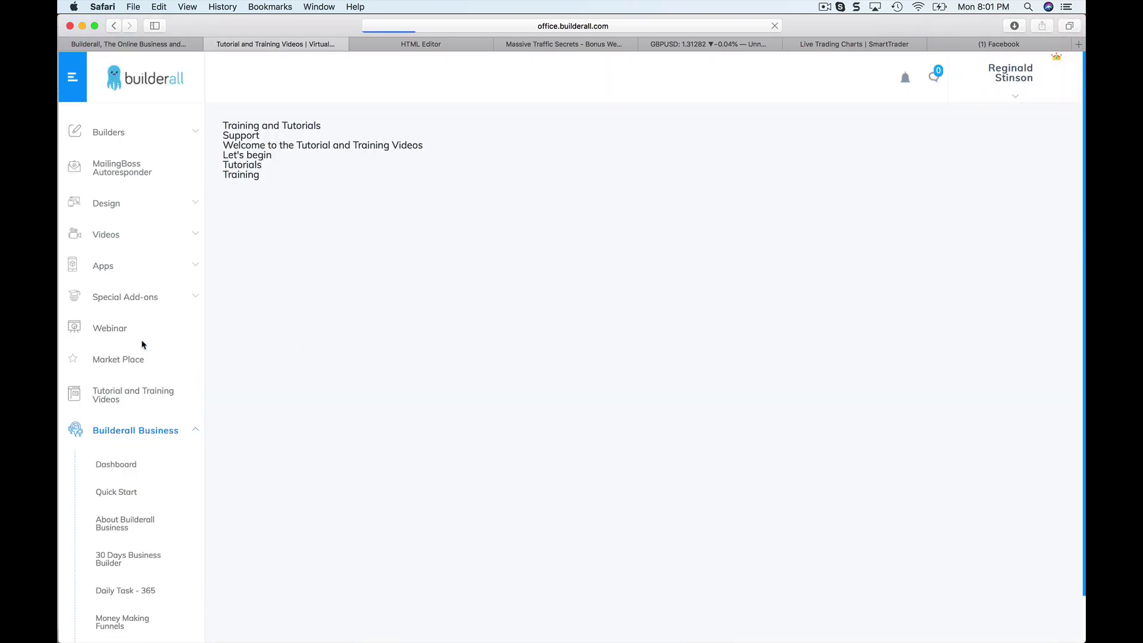
pyautogui.click(518, 325)
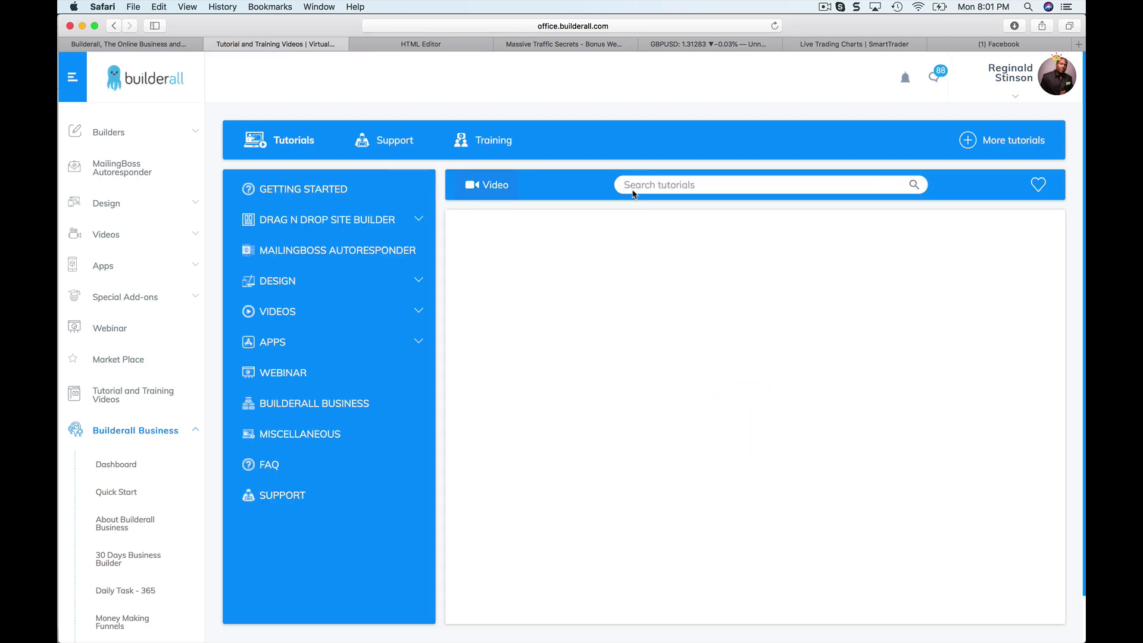
pyautogui.click(347, 226)
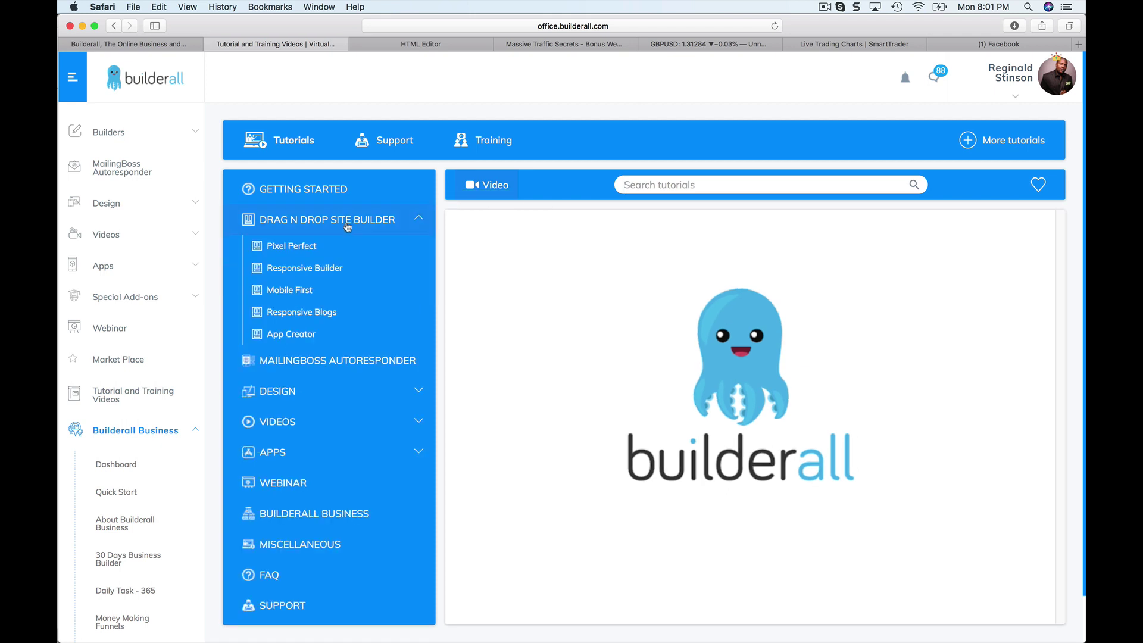
# List the Pixel Perfect tutorials and scroll through the video grid and back to the top.
pyautogui.click(304, 247)
pyautogui.scroll(-3, 546, 278)
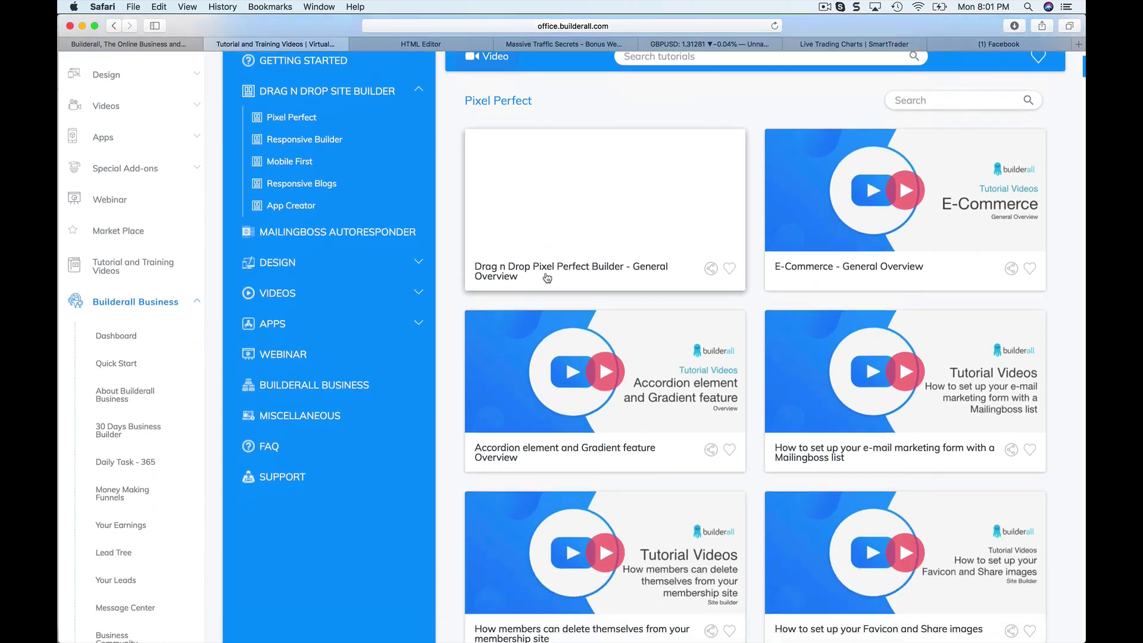
pyautogui.scroll(-20, 546, 277)
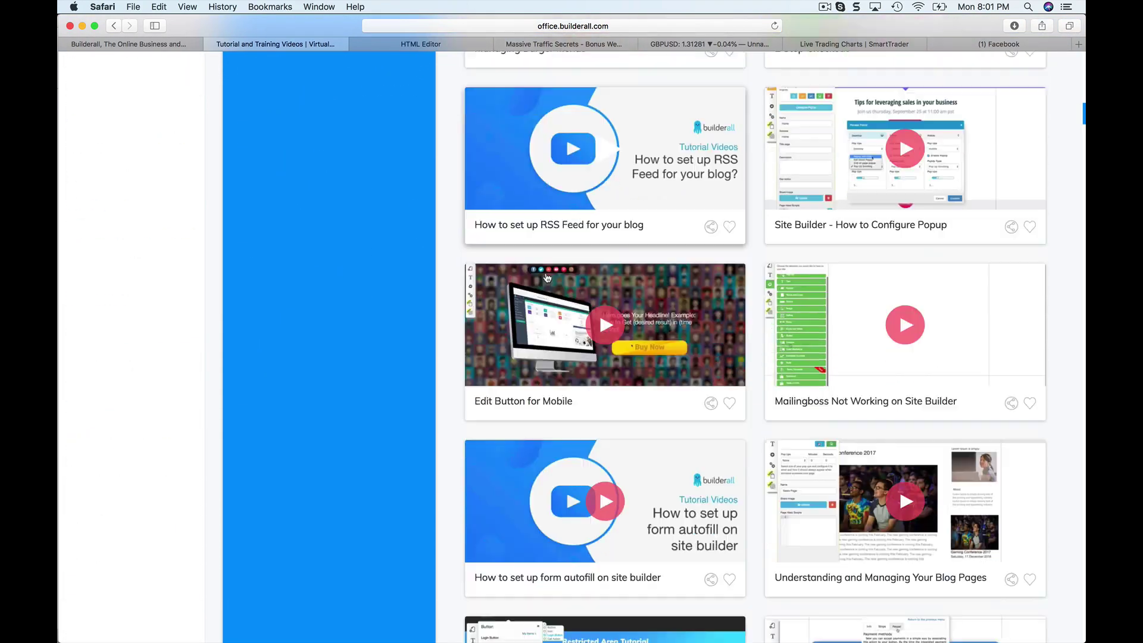
pyautogui.scroll(15, 539, 269)
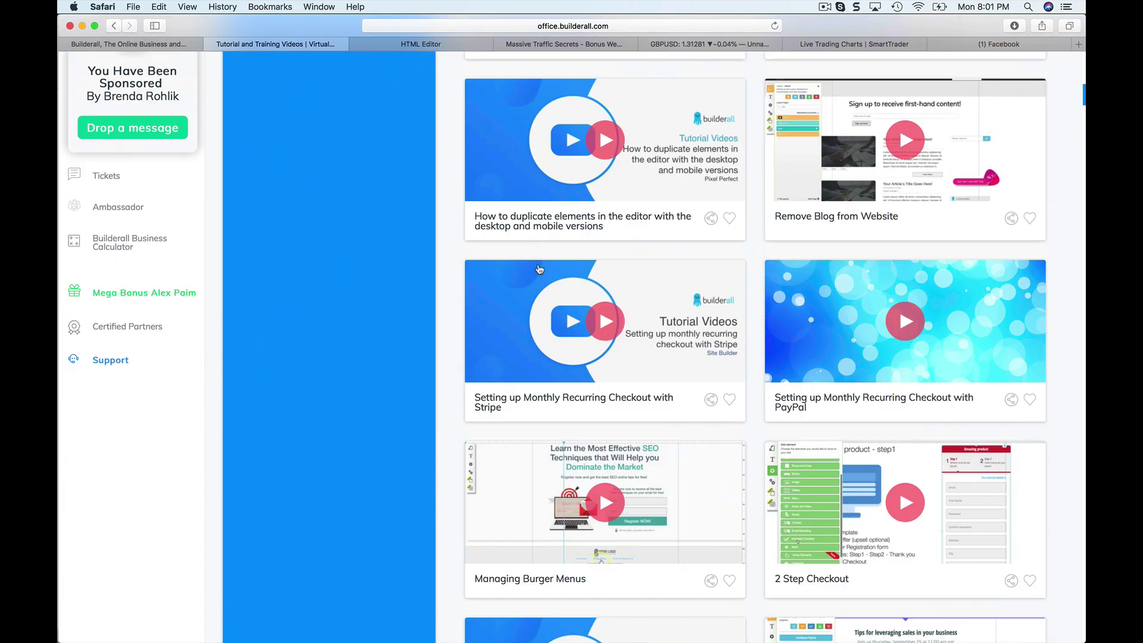
pyautogui.scroll(8, 539, 269)
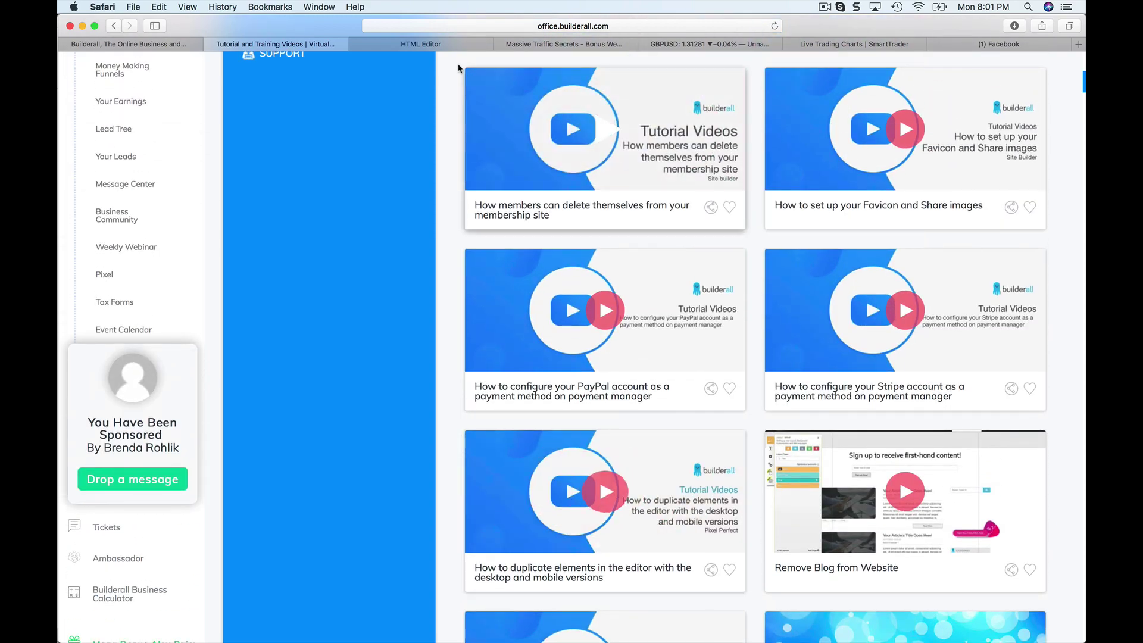
pyautogui.scroll(7, 415, 143)
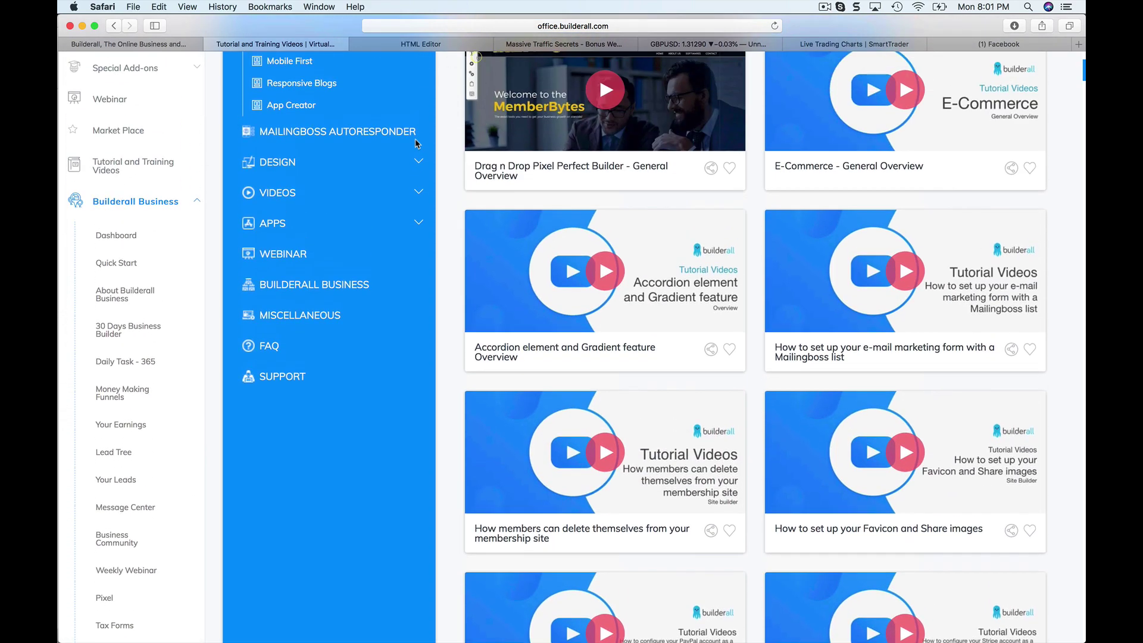
pyautogui.scroll(5, 415, 144)
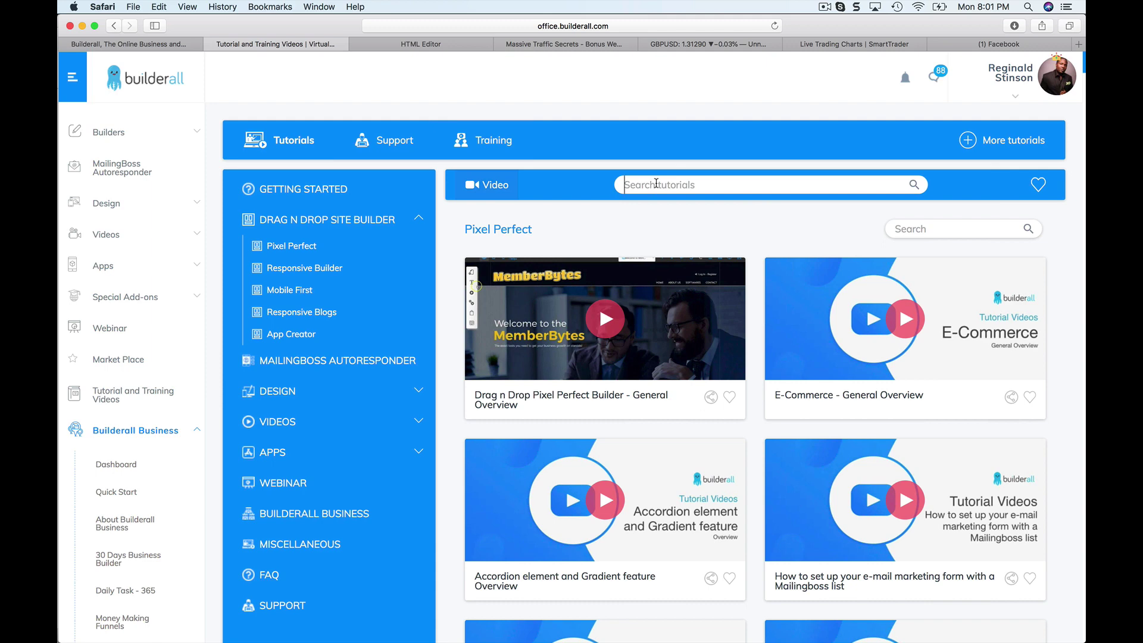
pyautogui.write('ar')
pyautogui.write('au')
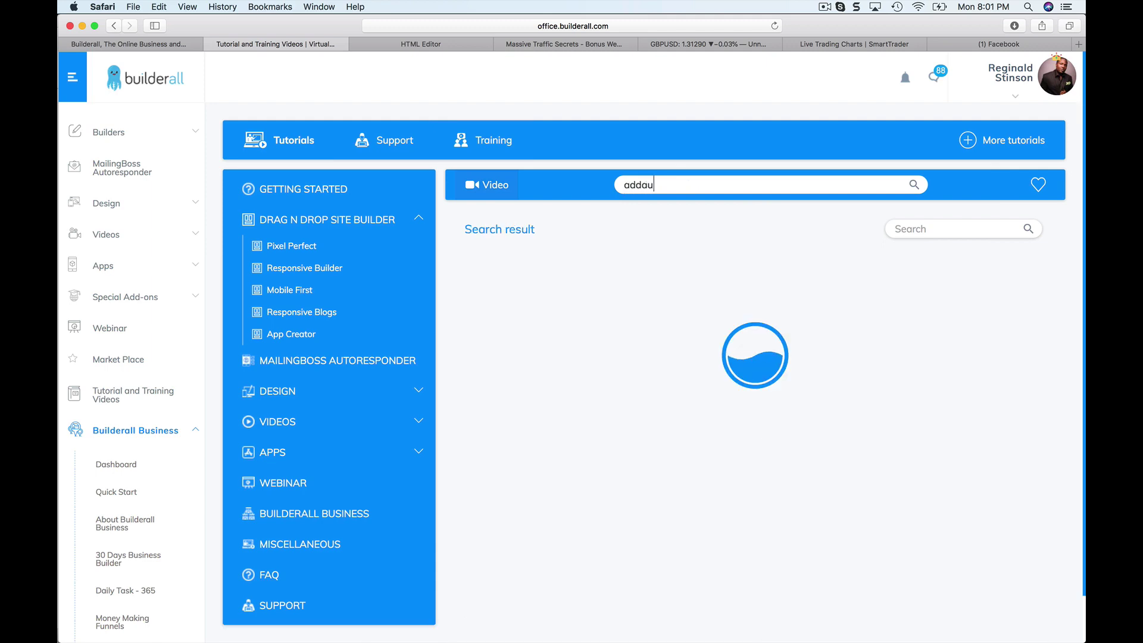
pyautogui.press('BackSpace')
pyautogui.press('BackSpace')
pyautogui.press('BackSpace')
pyautogui.press('BackSpace')
pyautogui.press('BackSpace')
pyautogui.write('dauto')
pyautogui.press('BackSpace')
pyautogui.press('BackSpace')
pyautogui.press('BackSpace')
pyautogui.press('BackSpace')
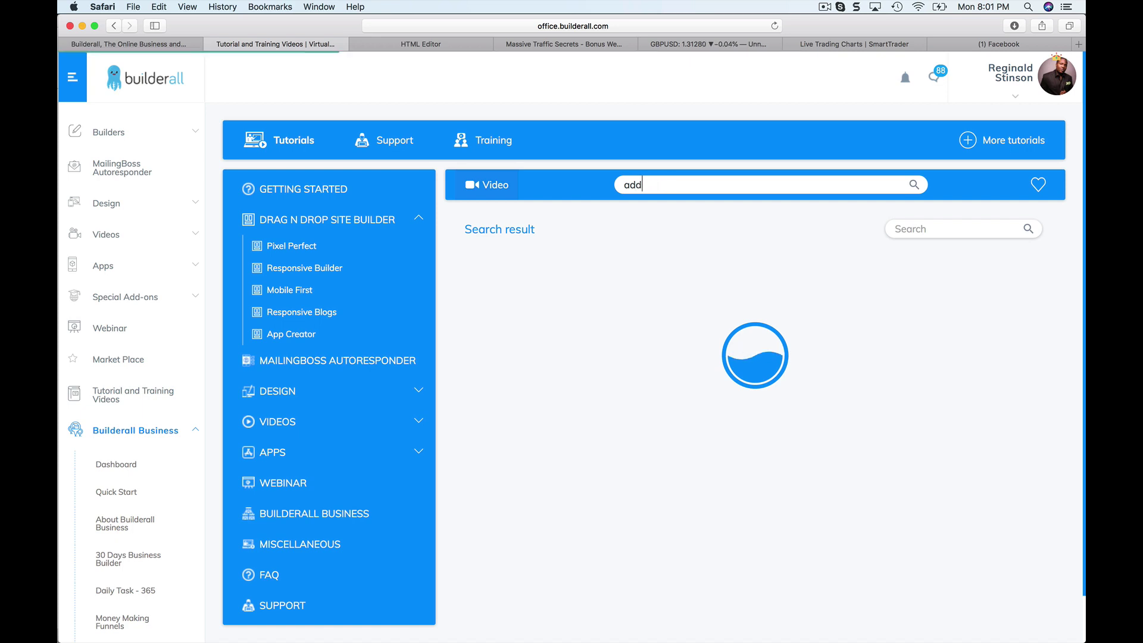
pyautogui.press('BackSpace')
pyautogui.press('BackSpace')
pyautogui.write('utore')
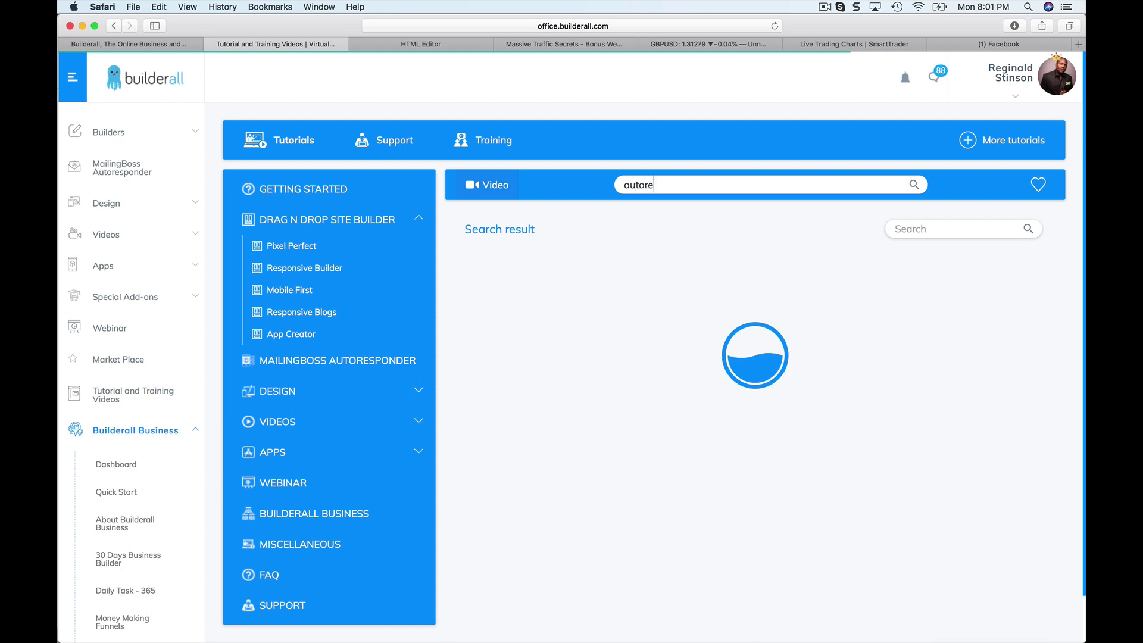
pyautogui.write('sponder')
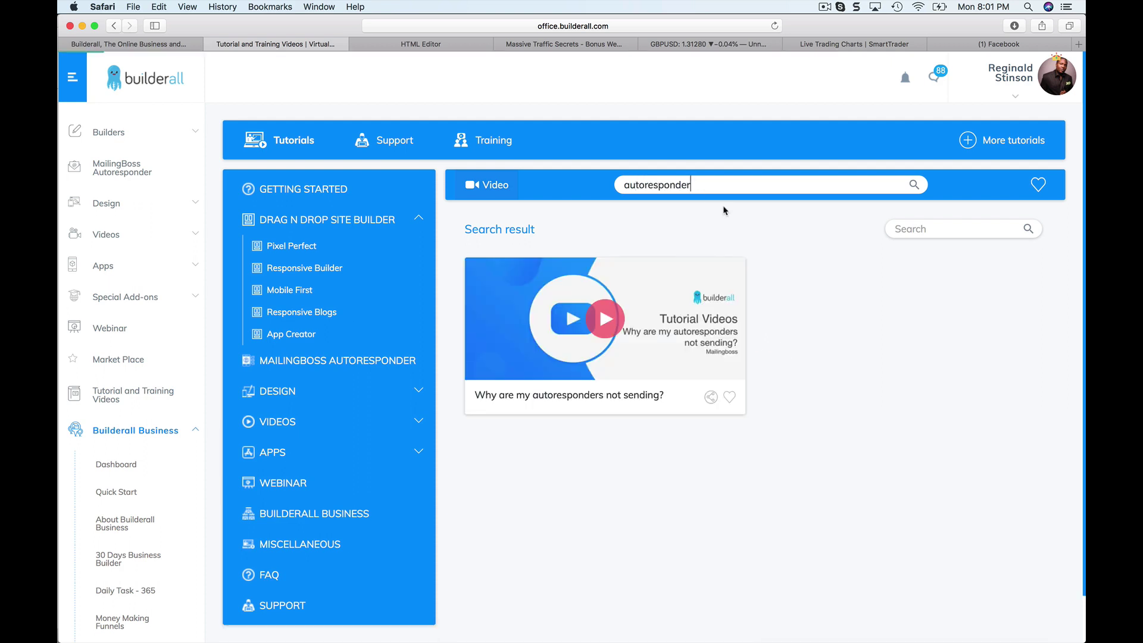
pyautogui.click(931, 231)
pyautogui.write('add')
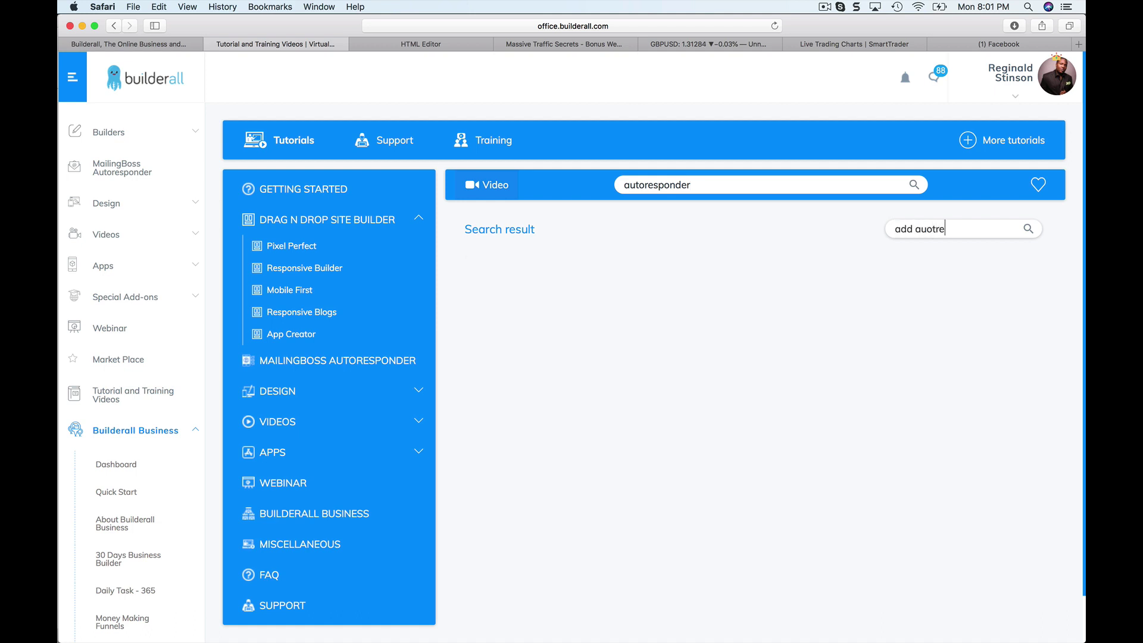
pyautogui.write(' auot')
pyautogui.press('BackSpace')
pyautogui.press('BackSpace')
pyautogui.write('toresponder')
pyautogui.doubleClick(804, 189)
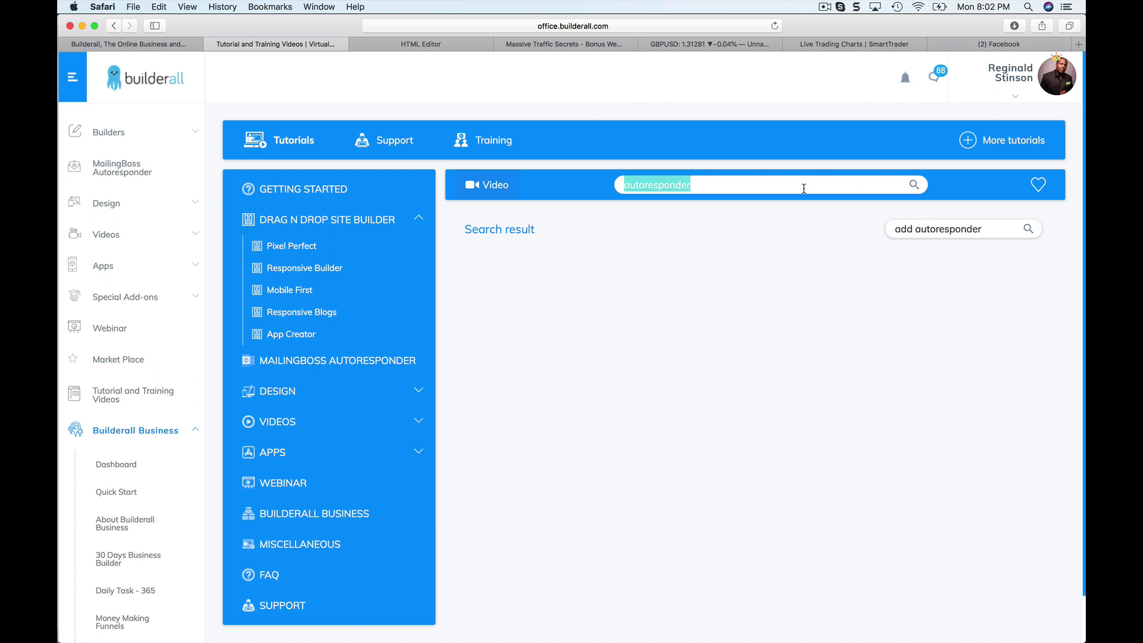
pyautogui.press('BackSpace')
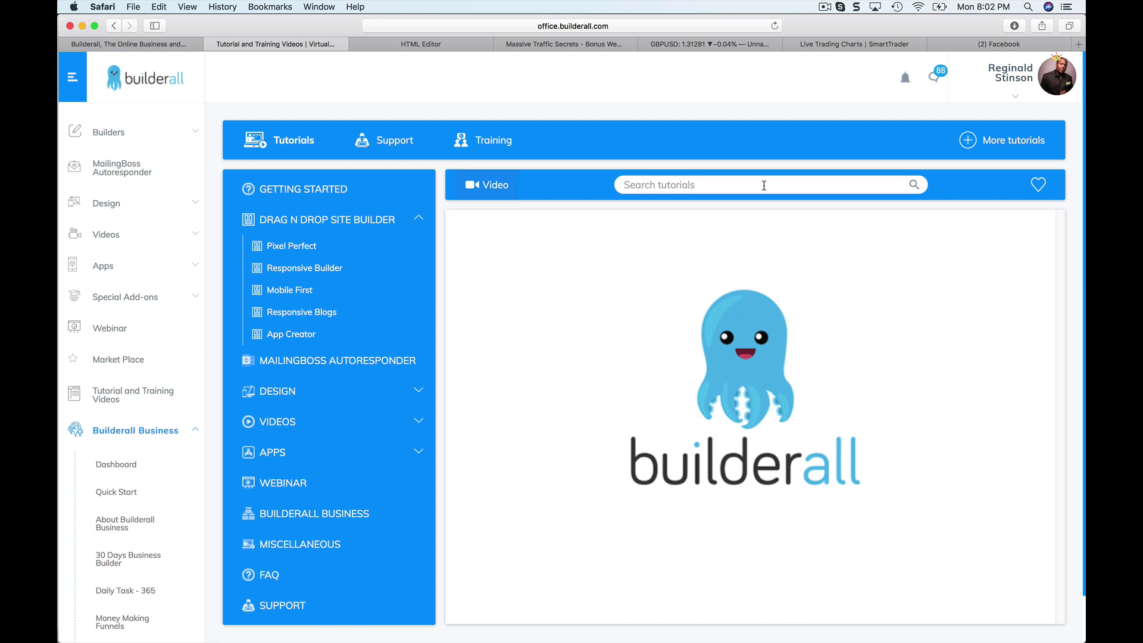
pyautogui.write('attac')
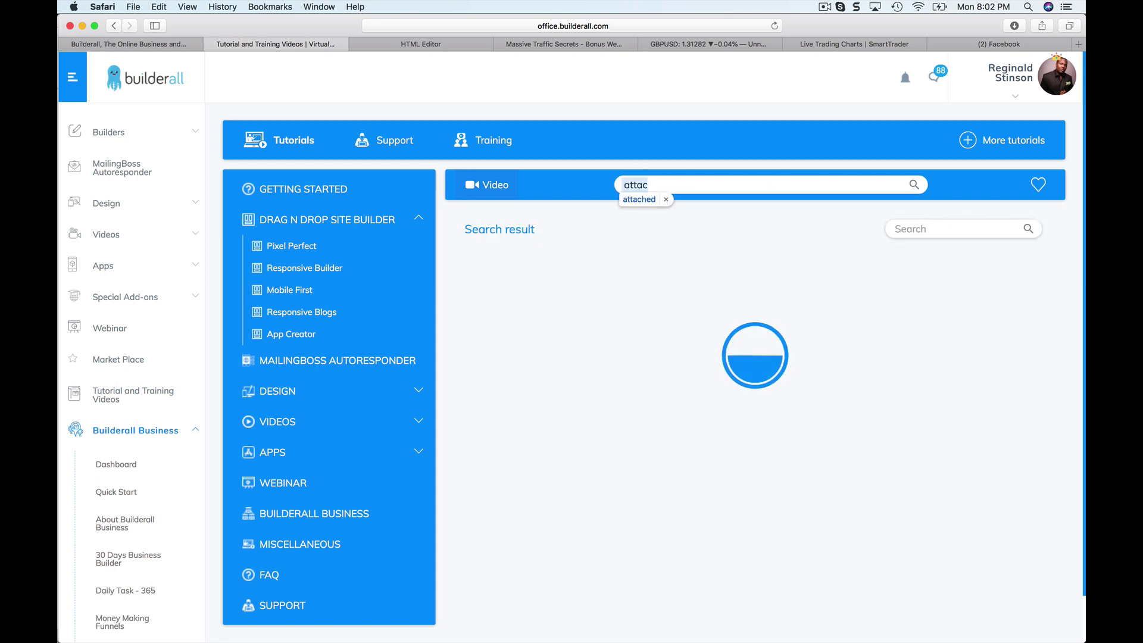
pyautogui.press('super+a')
pyautogui.press('BackSpace')
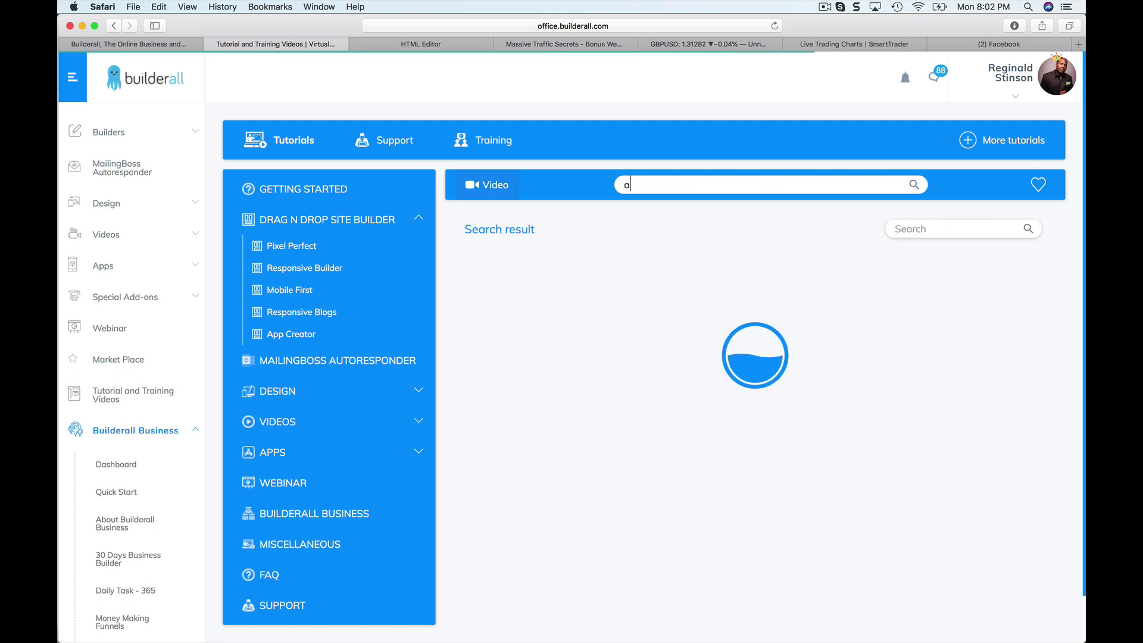
pyautogui.write('hi')
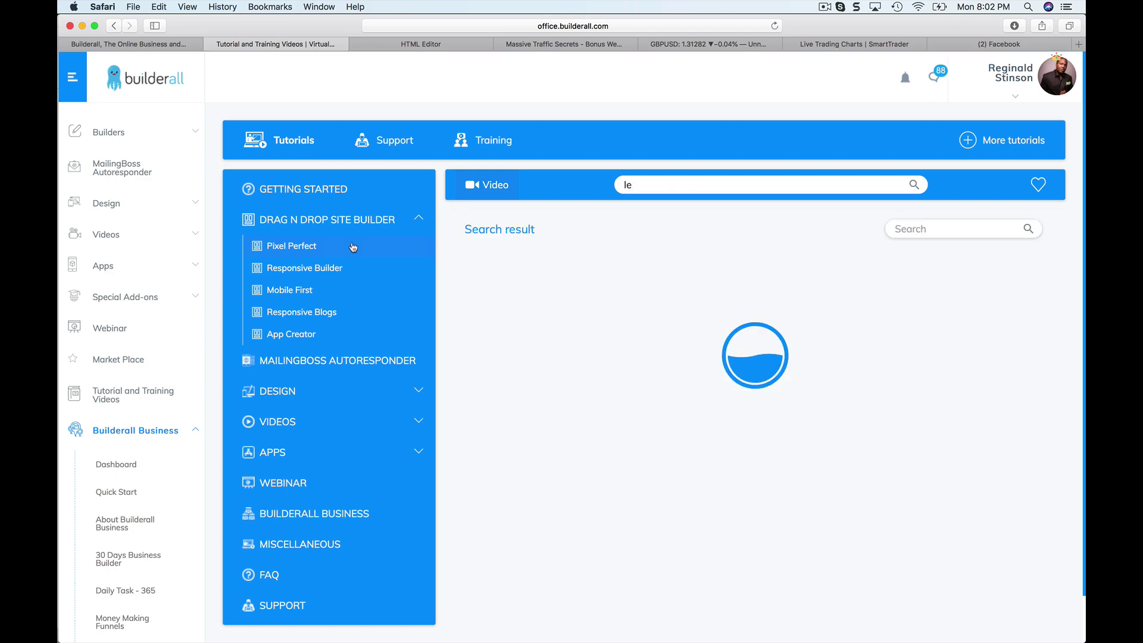
pyautogui.click(314, 250)
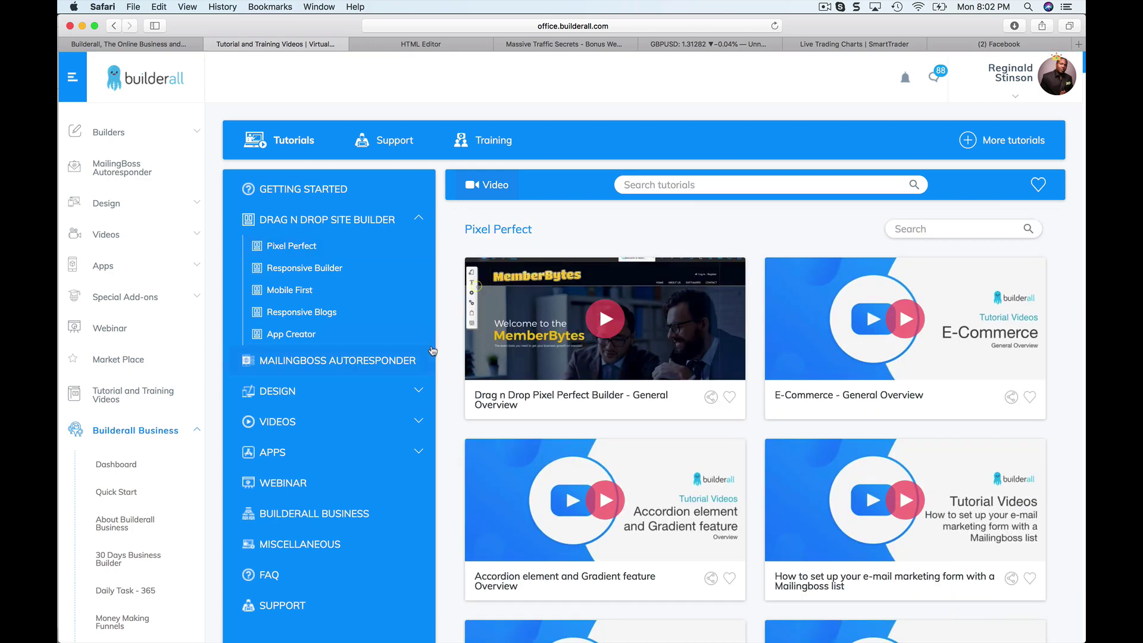
# Reload and browse the Pixel Perfect tutorial list, then return to the landing page in the HTML Editor tab.
pyautogui.scroll(-5, 519, 344)
pyautogui.scroll(3, 401, 273)
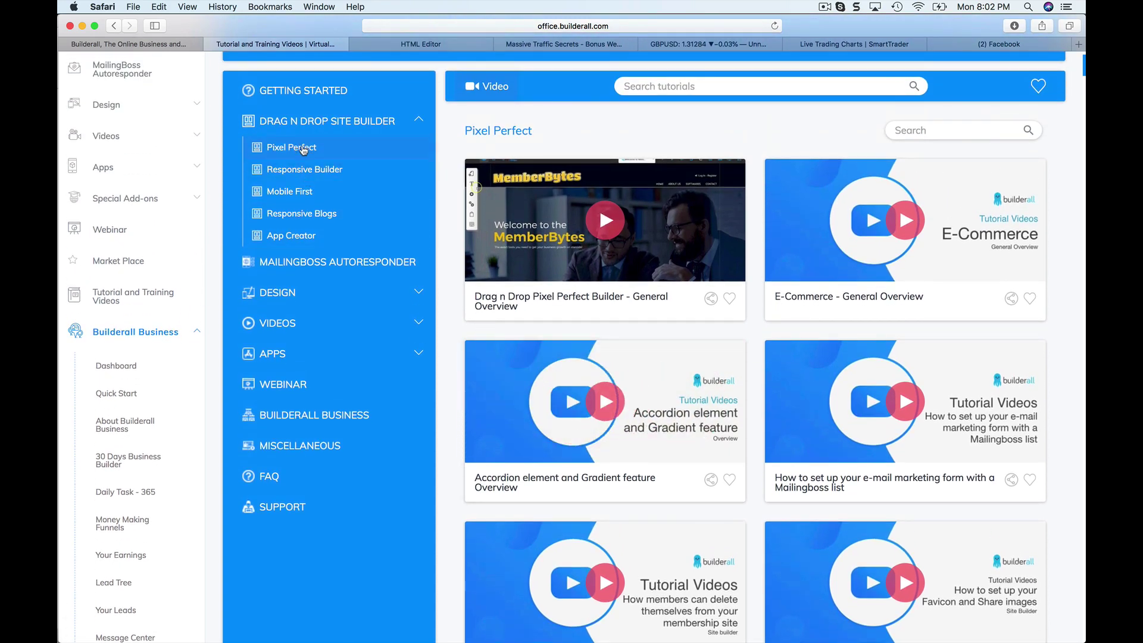
pyautogui.click(304, 149)
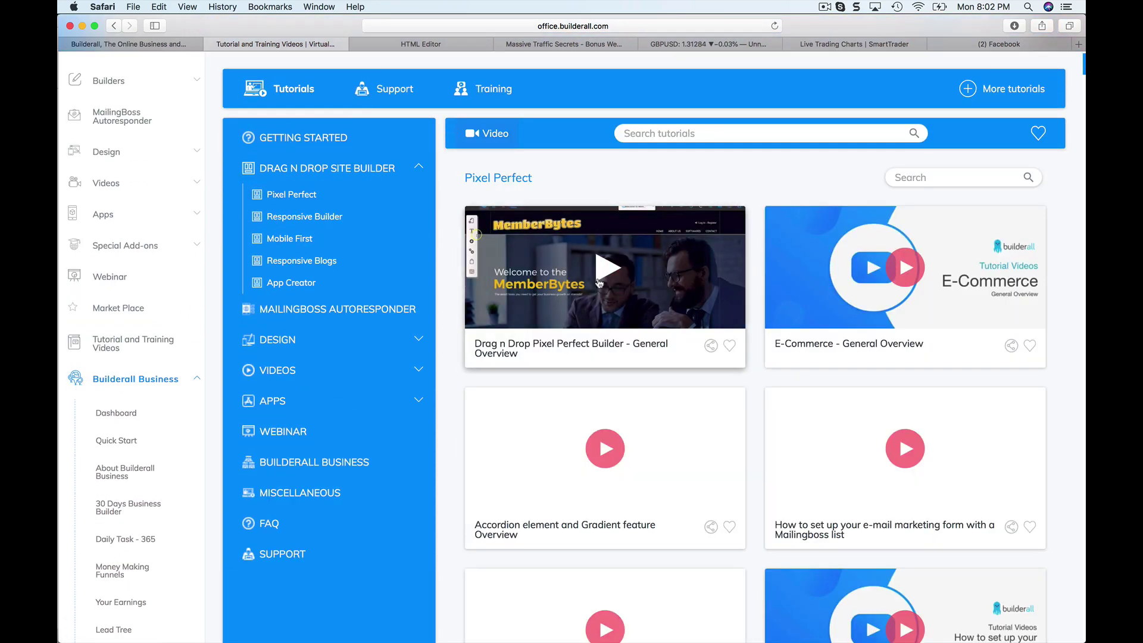
pyautogui.scroll(-10, 596, 286)
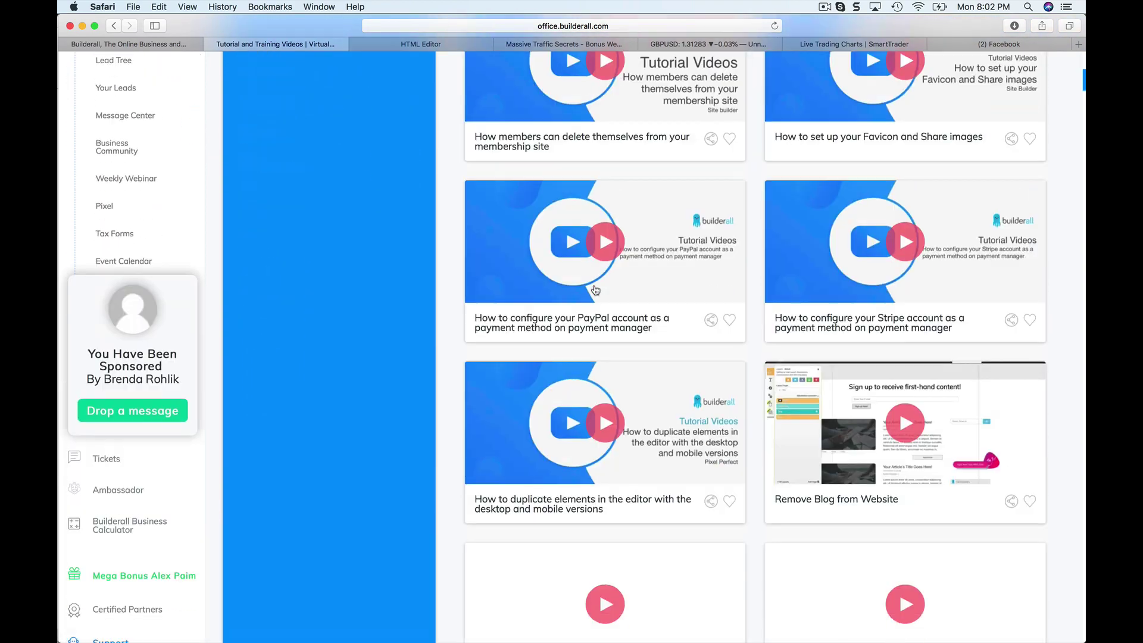
pyautogui.scroll(-6, 595, 290)
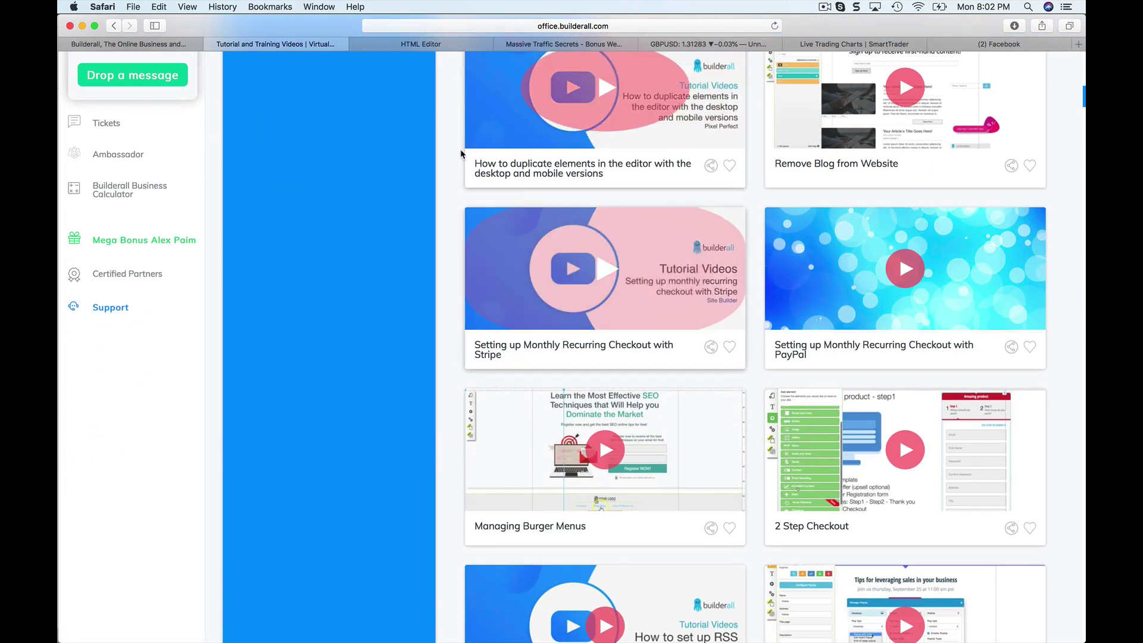
pyautogui.click(433, 48)
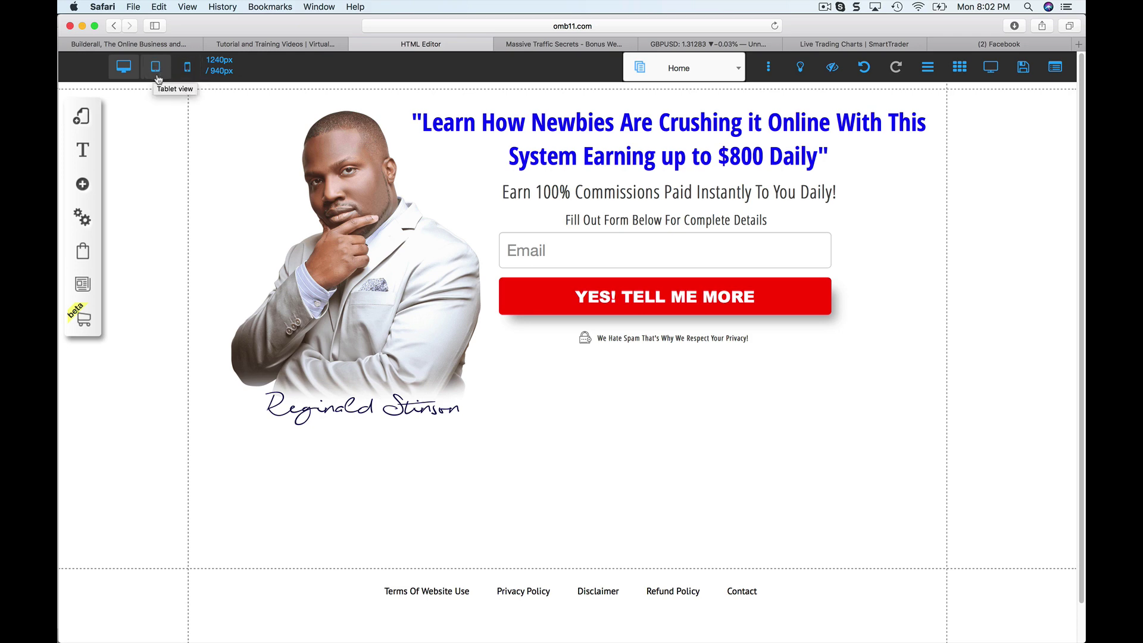
pyautogui.click(156, 71)
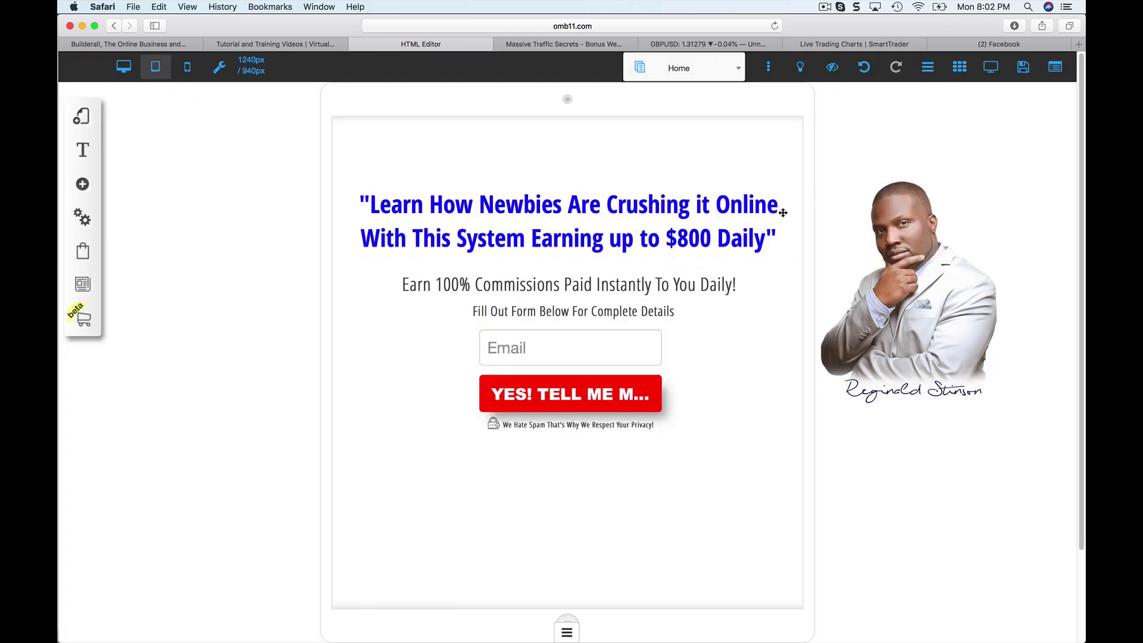
pyautogui.scroll(-5, 816, 243)
pyautogui.scroll(-4, 817, 242)
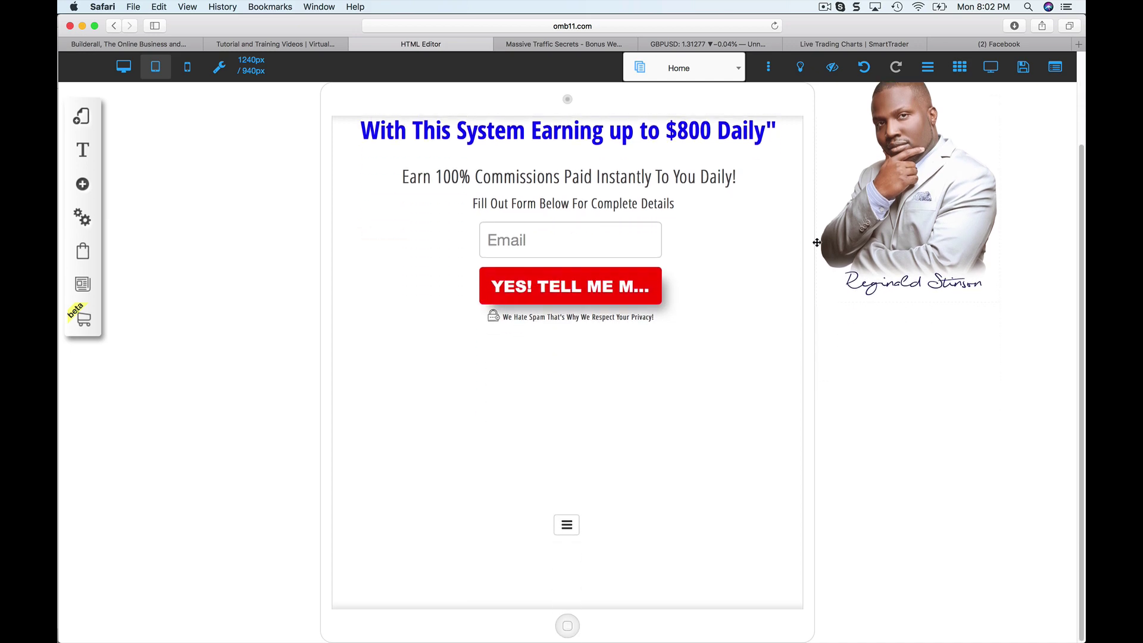
pyautogui.doubleClick(875, 244)
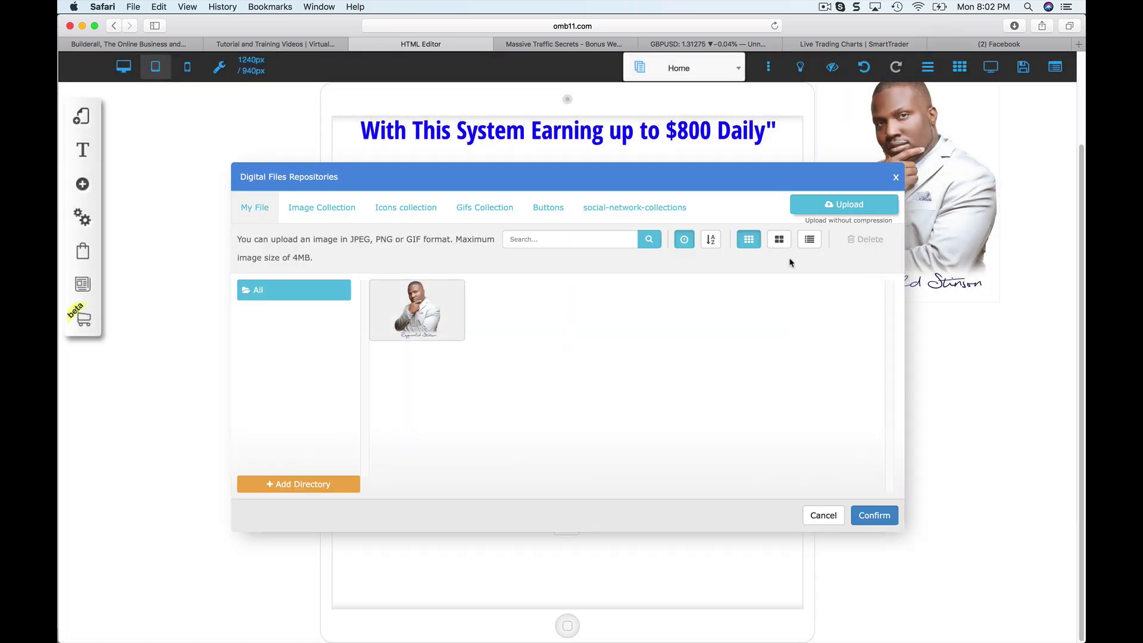
pyautogui.click(893, 178)
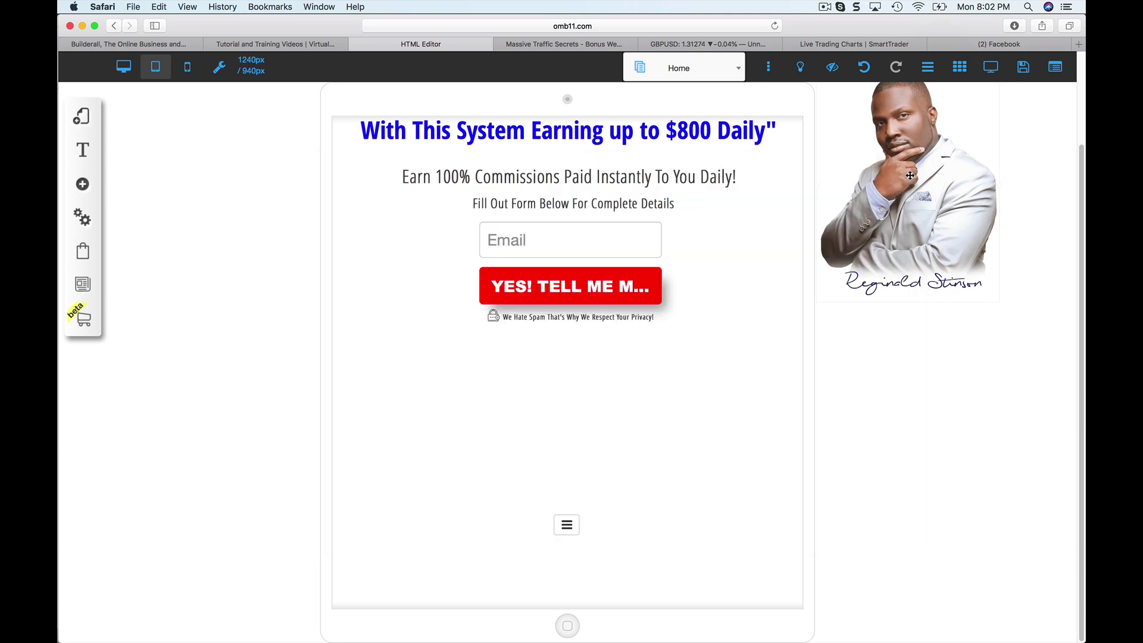
pyautogui.scroll(2, 930, 218)
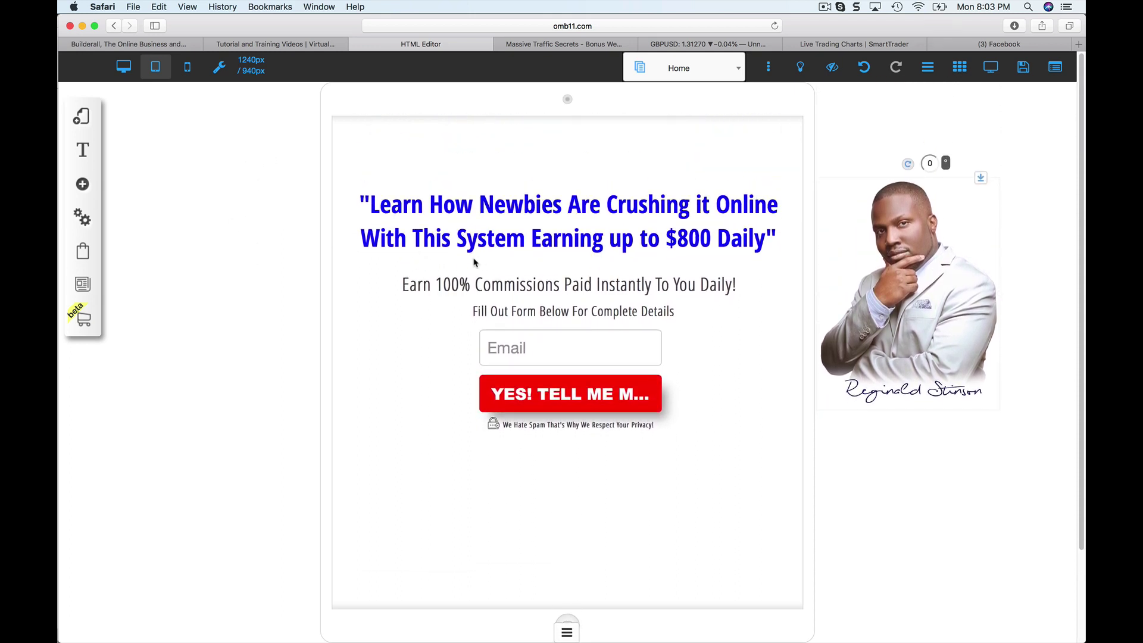
# Preview the page in desktop and tablet layouts, nudge the headline block, then switch to the mobile layout.
pyautogui.click(124, 70)
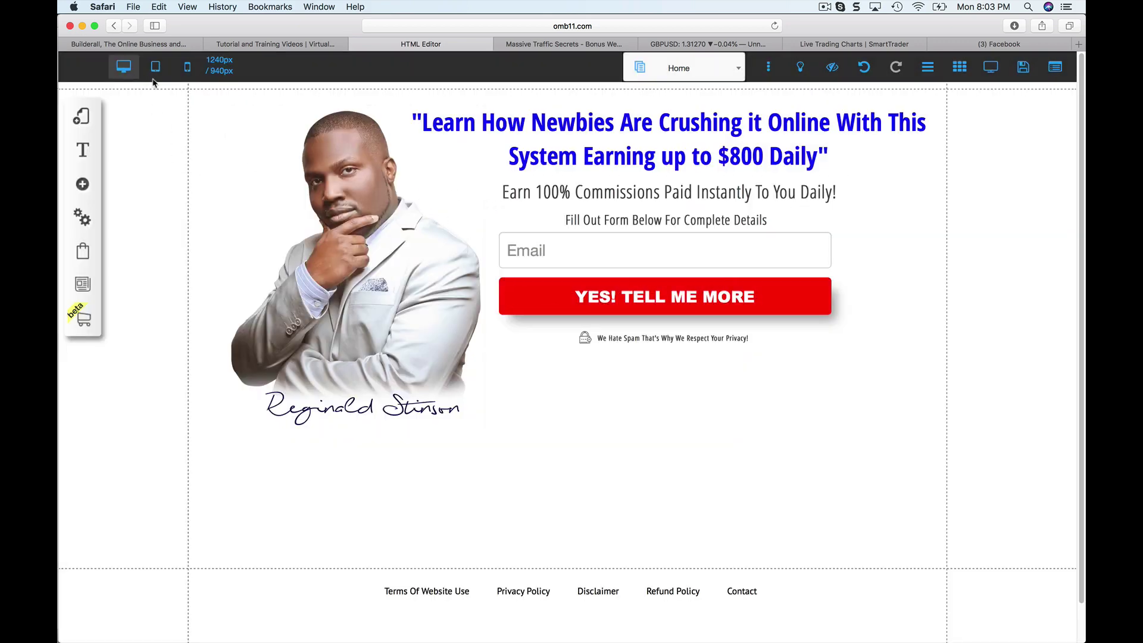
pyautogui.click(155, 68)
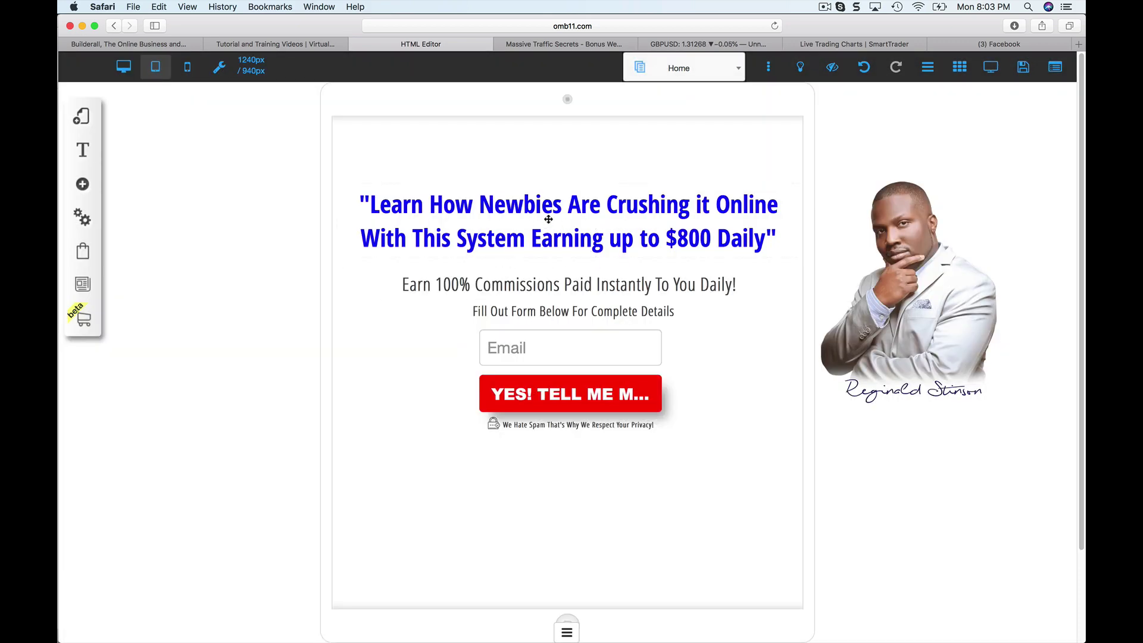
pyautogui.moveTo(533, 213); pyautogui.dragTo(493, 227)
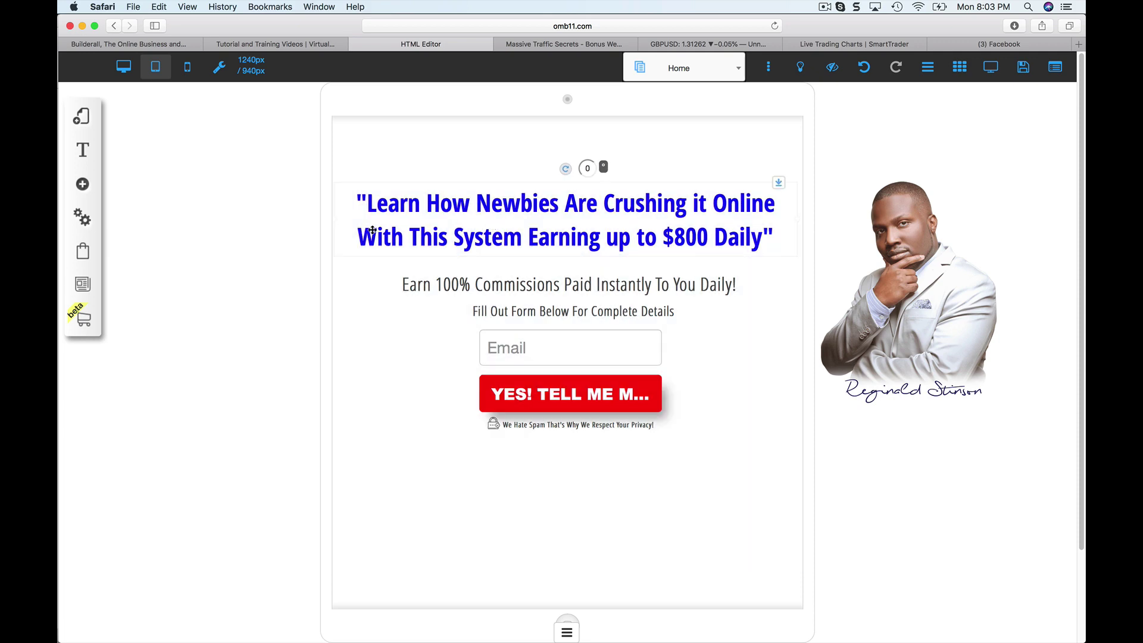
pyautogui.click(188, 70)
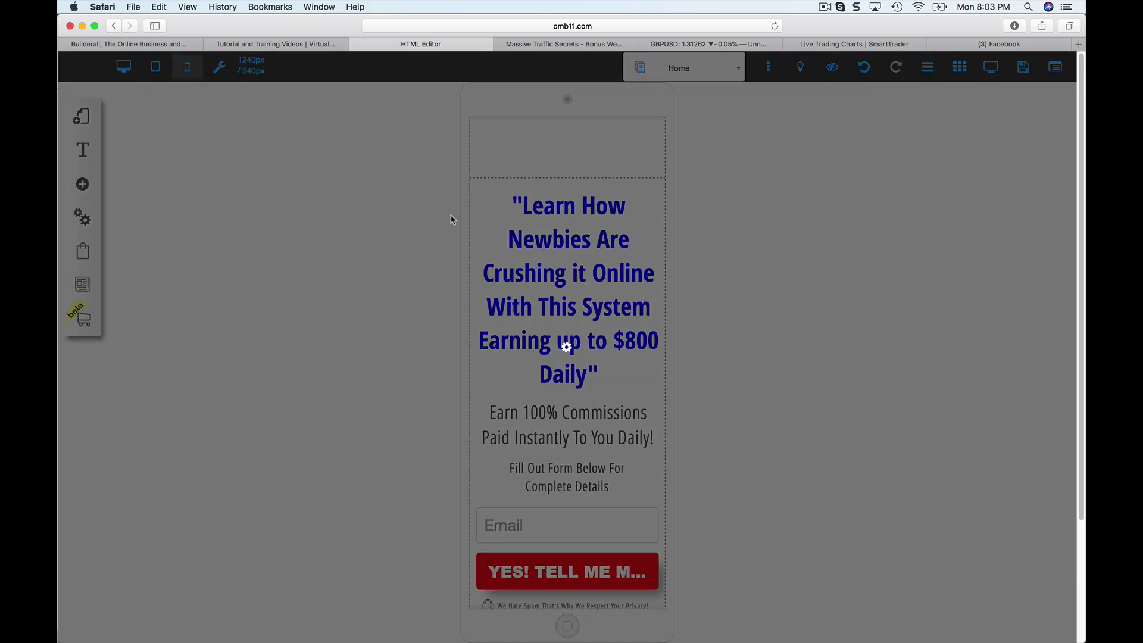
# Scroll through the mobile preview to review the wrapped headline and email form.
pyautogui.scroll(-5, 584, 271)
pyautogui.scroll(4, 576, 298)
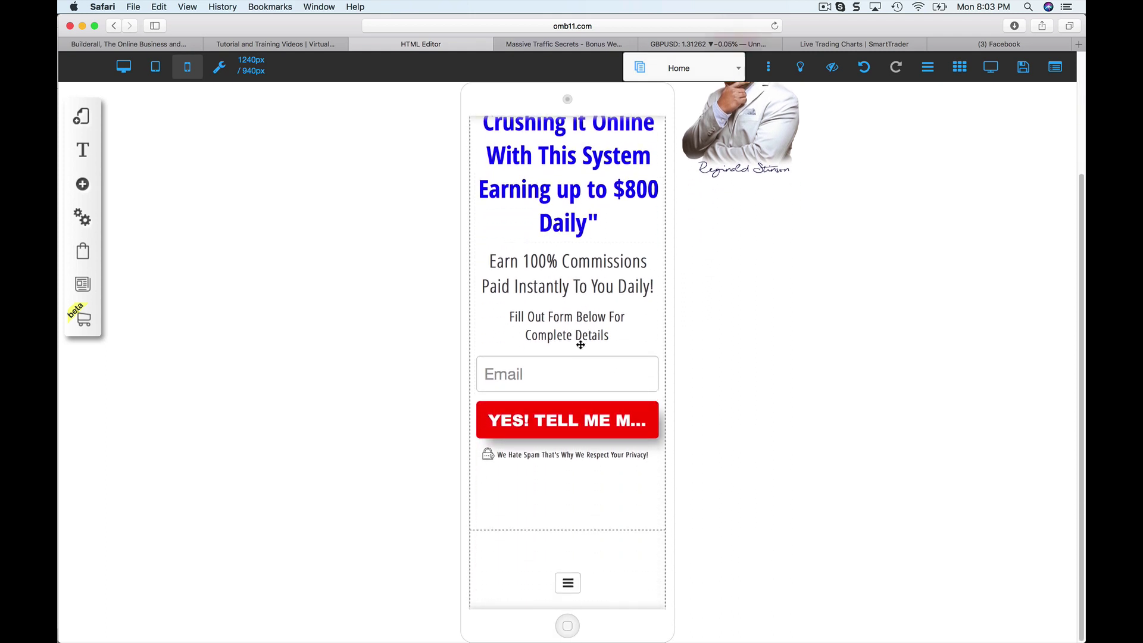
pyautogui.scroll(-3, 572, 378)
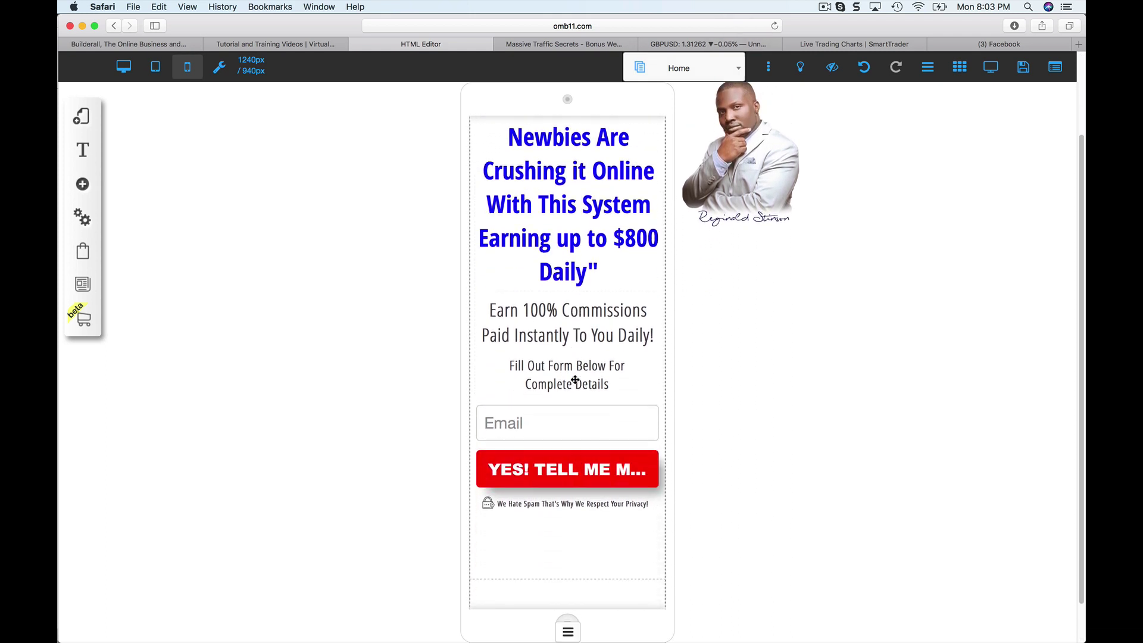
pyautogui.scroll(3, 575, 379)
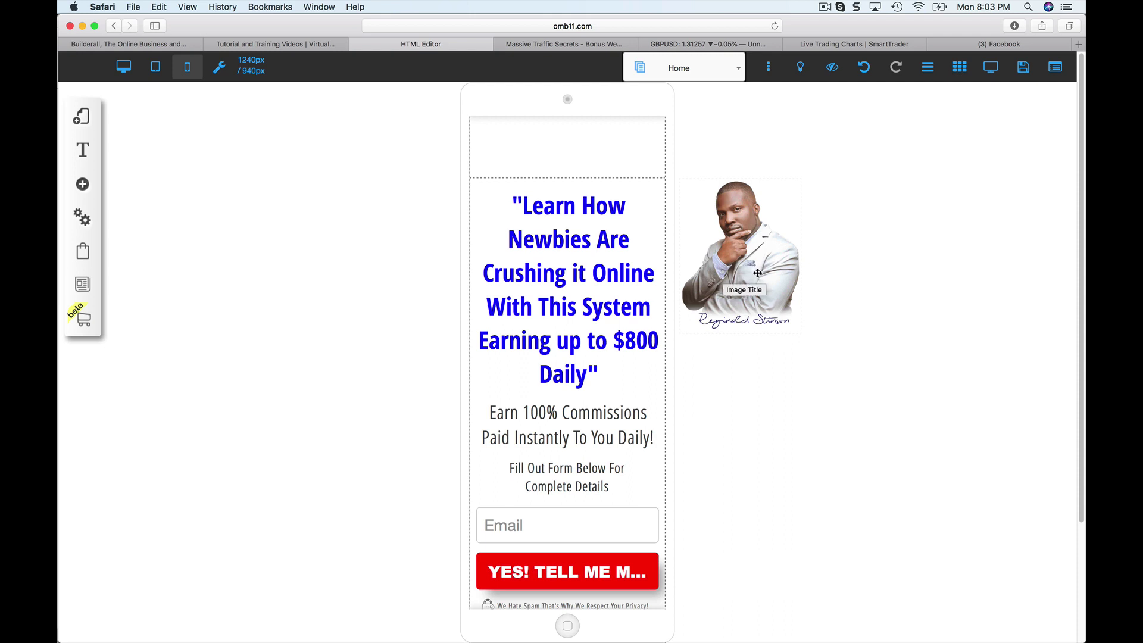
pyautogui.scroll(-3, 553, 379)
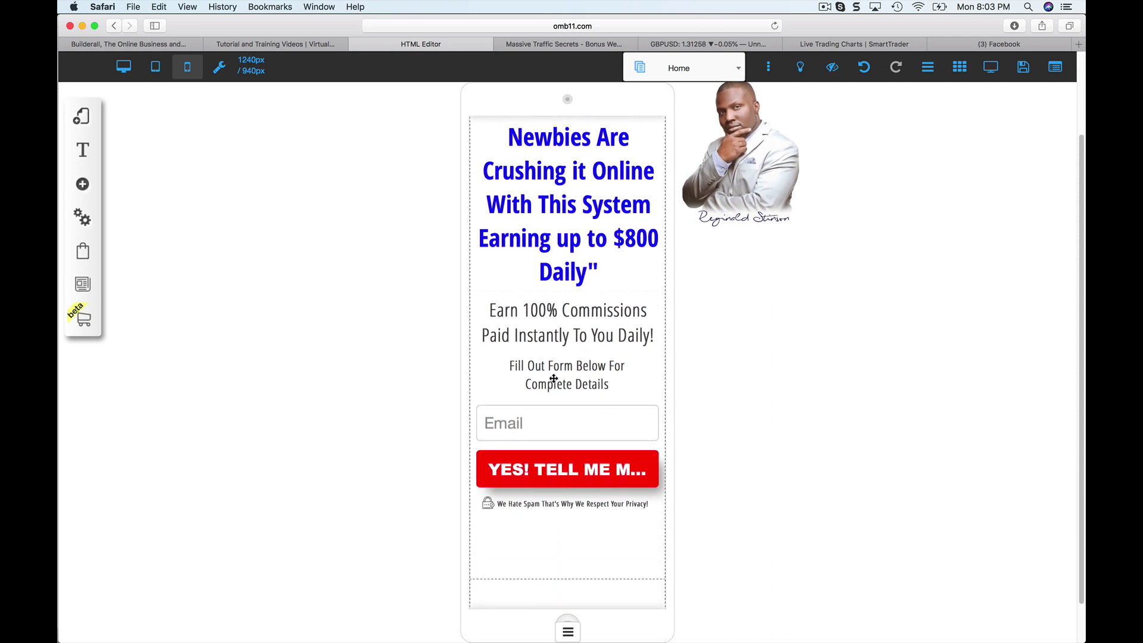
pyautogui.scroll(-2, 543, 407)
pyautogui.scroll(5, 550, 381)
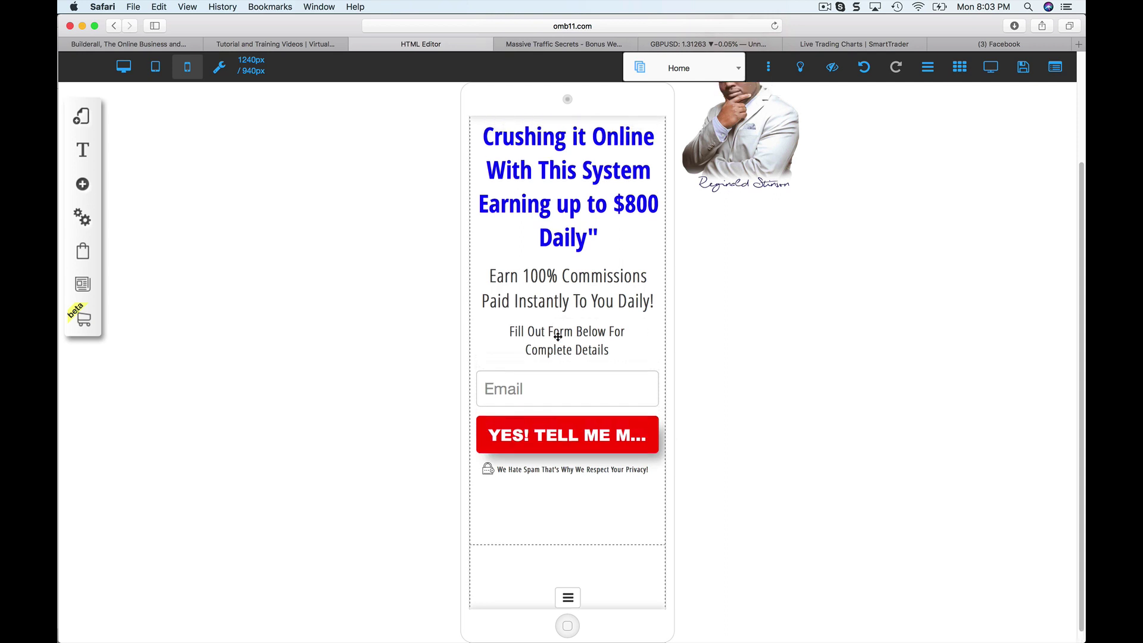
pyautogui.scroll(-4, 556, 337)
pyautogui.scroll(4, 556, 333)
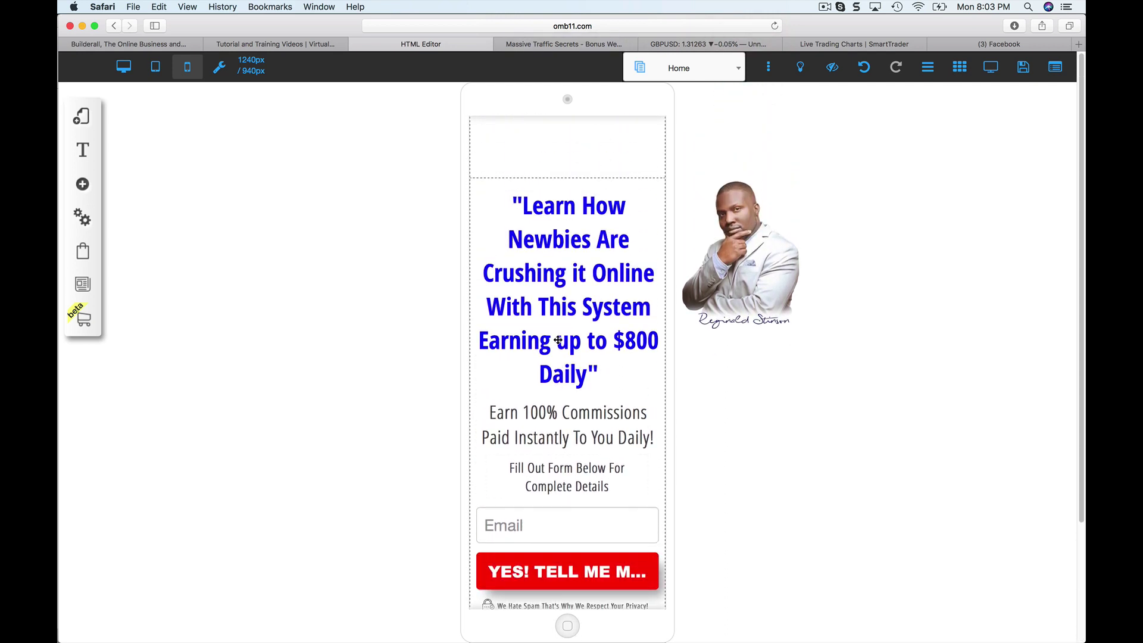
pyautogui.scroll(-5, 558, 341)
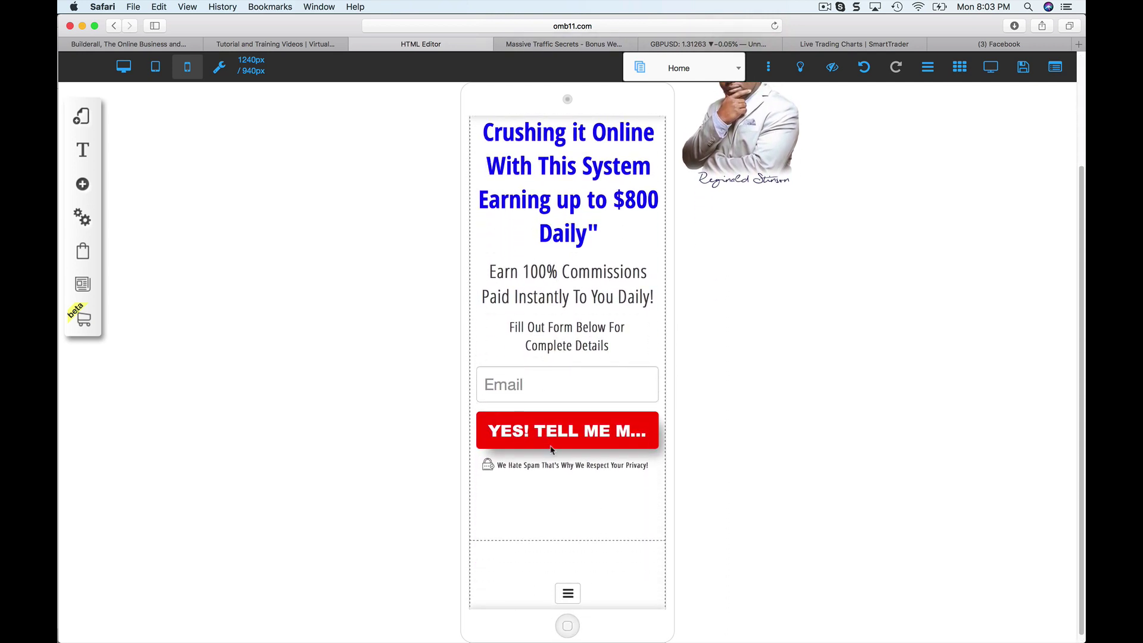
pyautogui.scroll(5, 553, 420)
pyautogui.scroll(1, 553, 420)
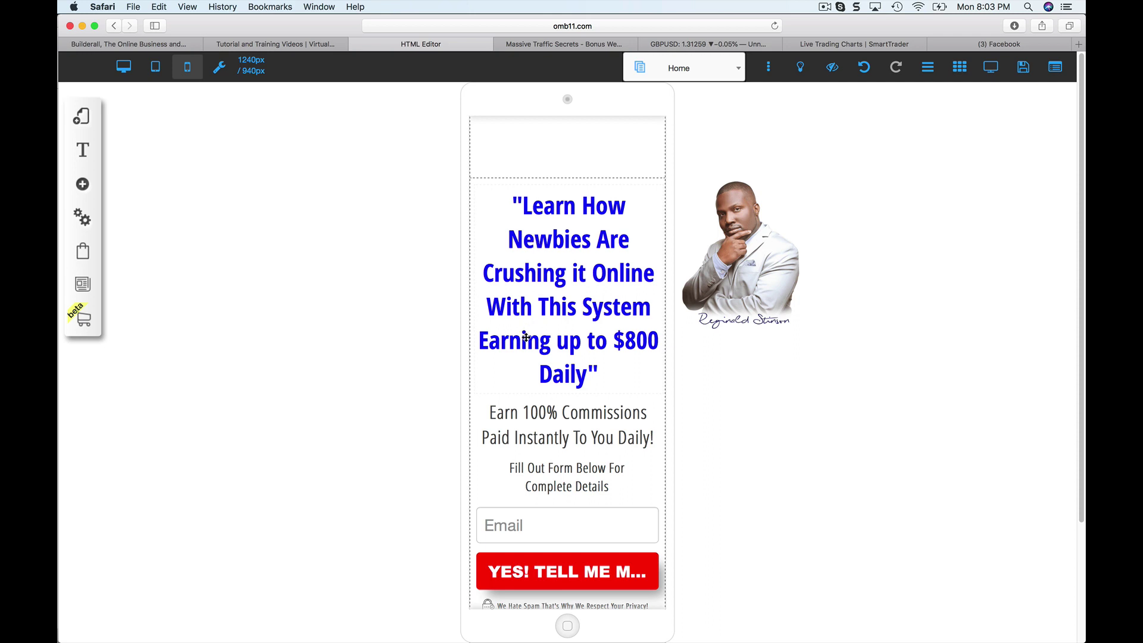
# Select the 'Earn 100% Commissions' line, then in desktop layout shift the portrait slightly left.
pyautogui.doubleClick(553, 431)
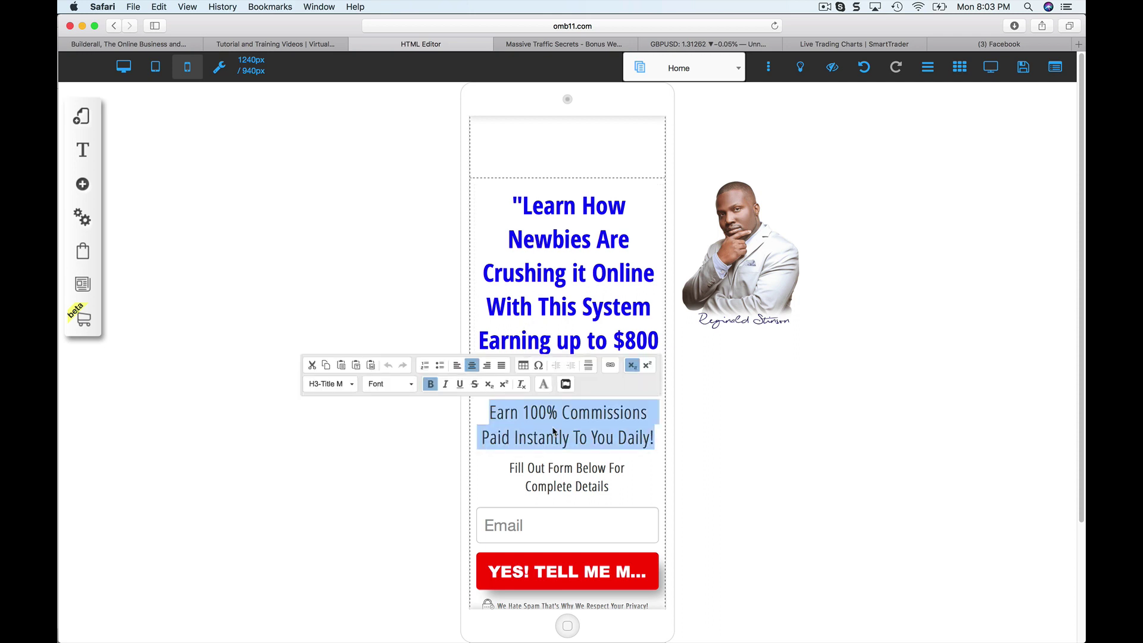
pyautogui.click(553, 431)
pyautogui.tripleClick(539, 420)
pyautogui.click(135, 73)
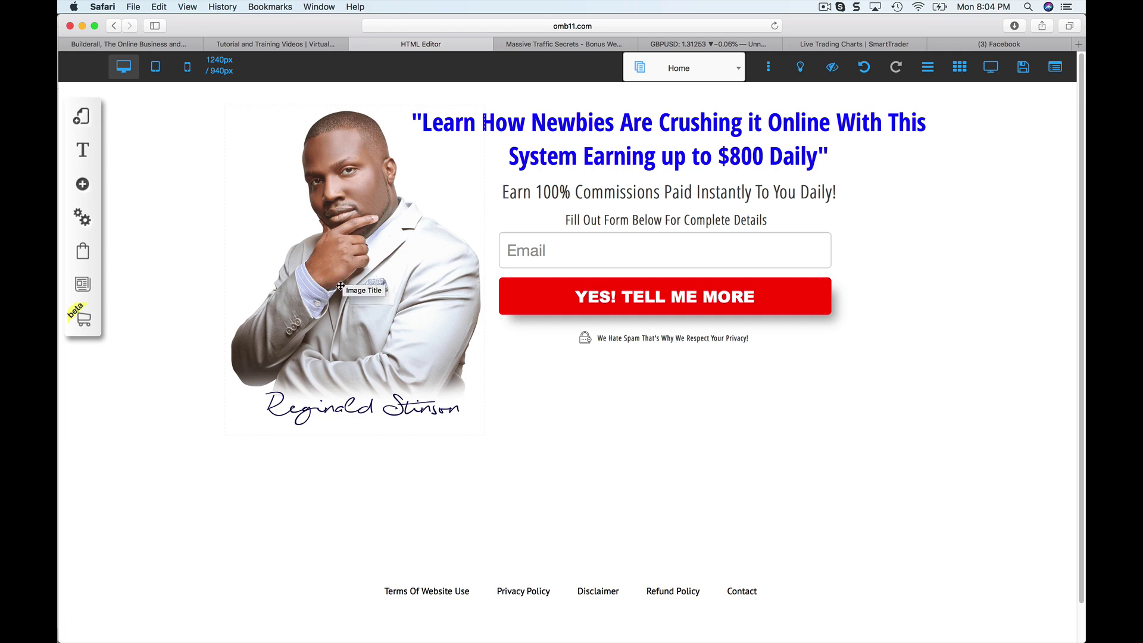
pyautogui.moveTo(340, 287); pyautogui.dragTo(346, 278)
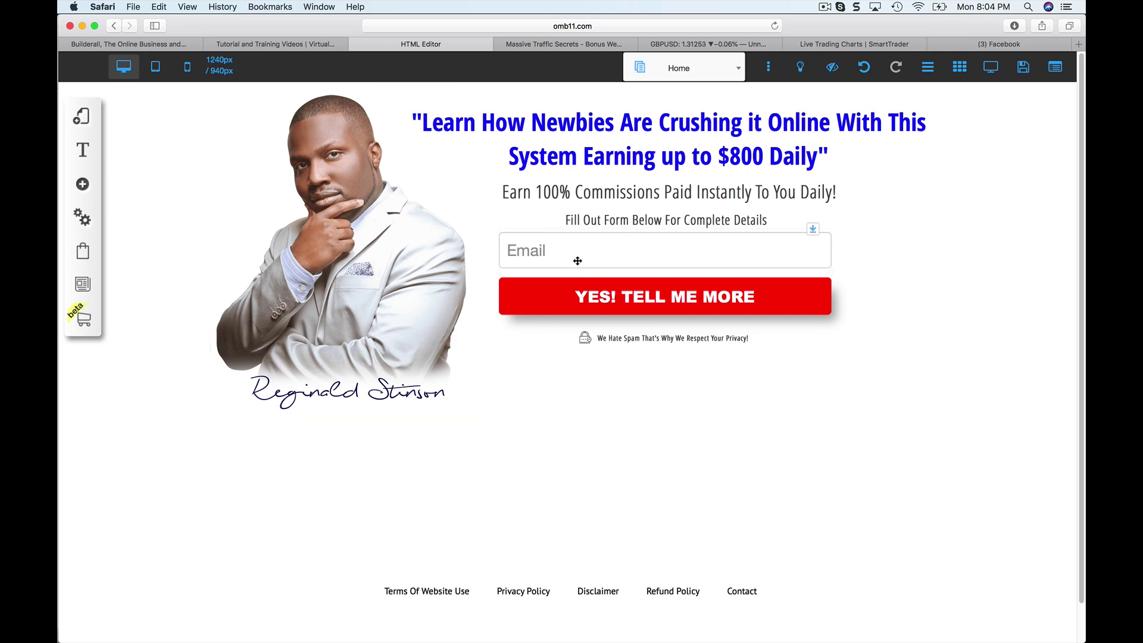
# Configure the email opt-in form's Email Marketing provider as AWeber.
pyautogui.click(577, 261)
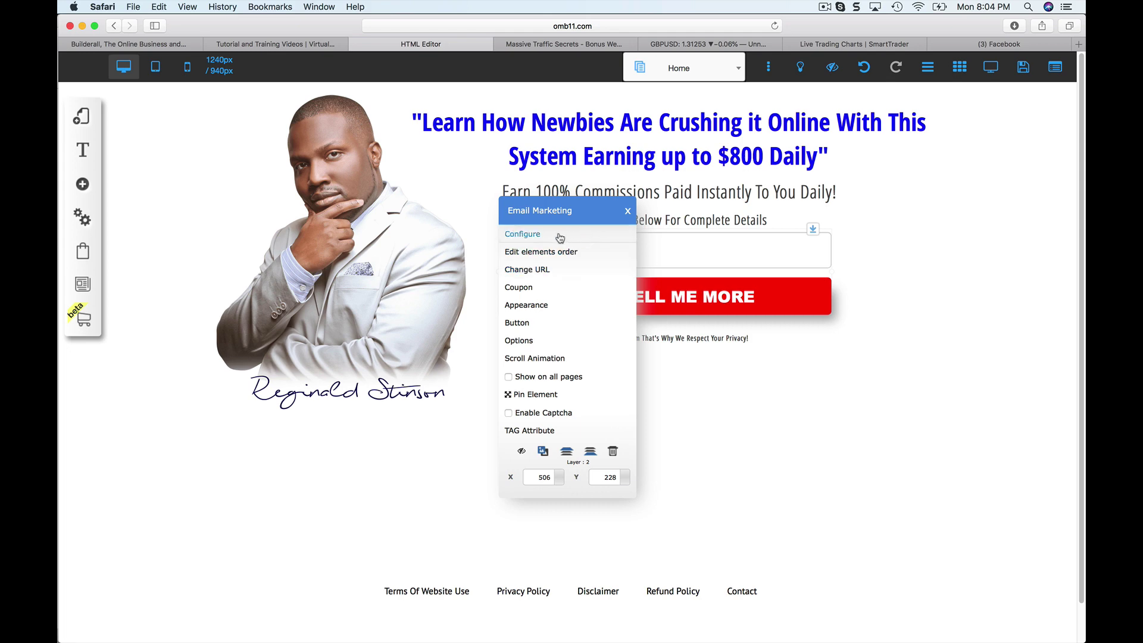
pyautogui.click(559, 236)
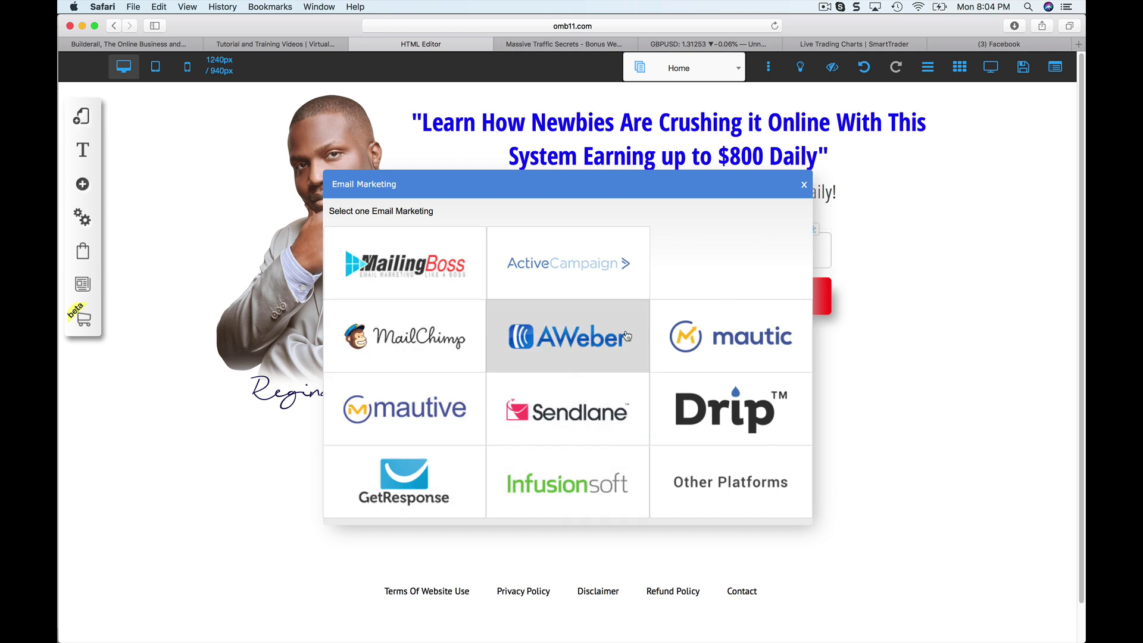
pyautogui.click(573, 337)
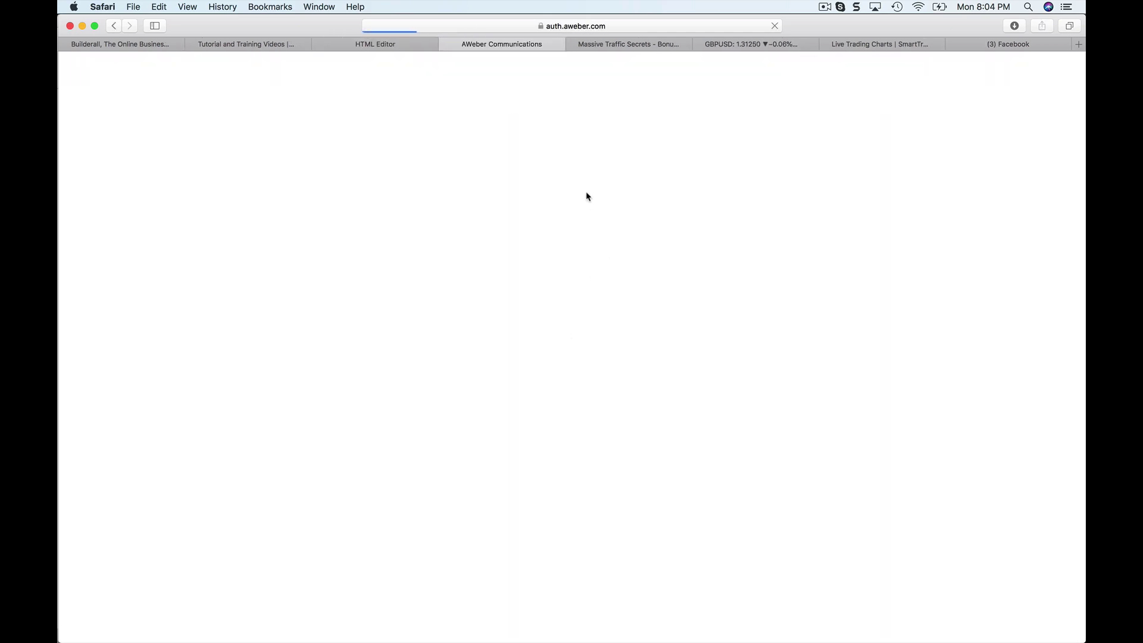
# Sign in to AWeber with the saved login and grant the site builder access.
pyautogui.click(510, 194)
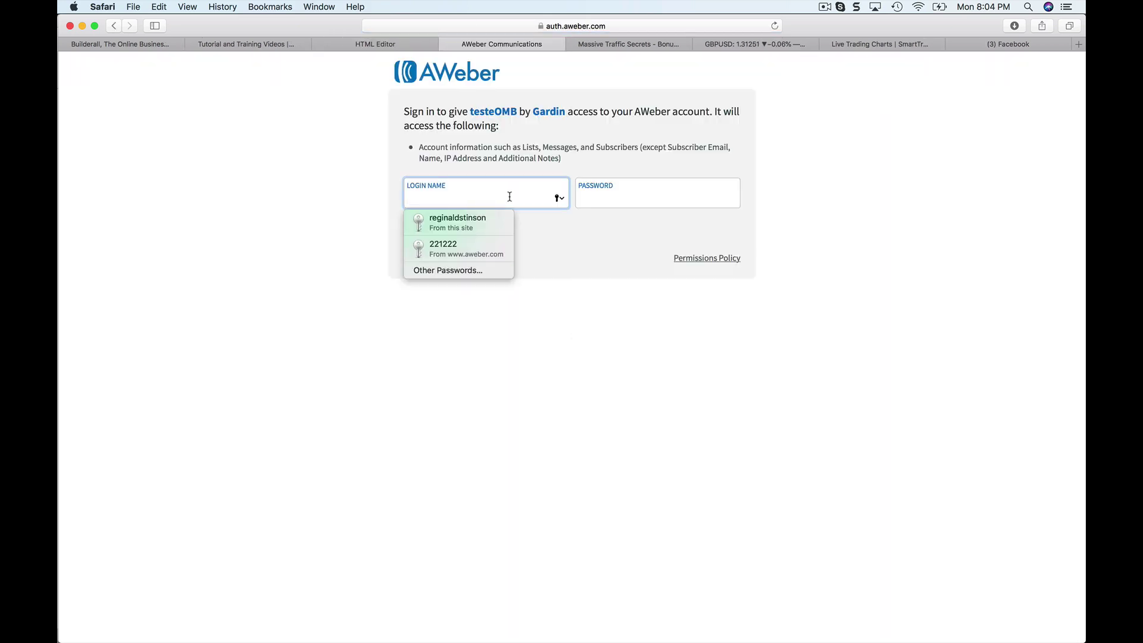
pyautogui.click(452, 225)
pyautogui.click(433, 235)
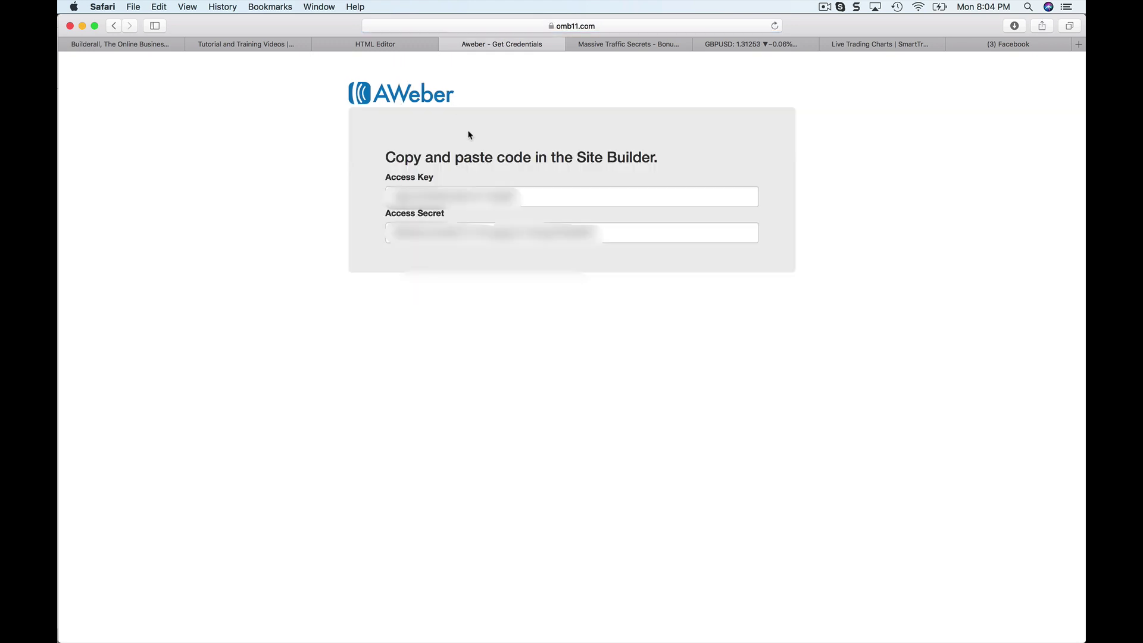
# Copy the AWeber Access Key into the builder's Access Token field.
pyautogui.click(512, 200)
pyautogui.press('super+a')
pyautogui.press('super+c')
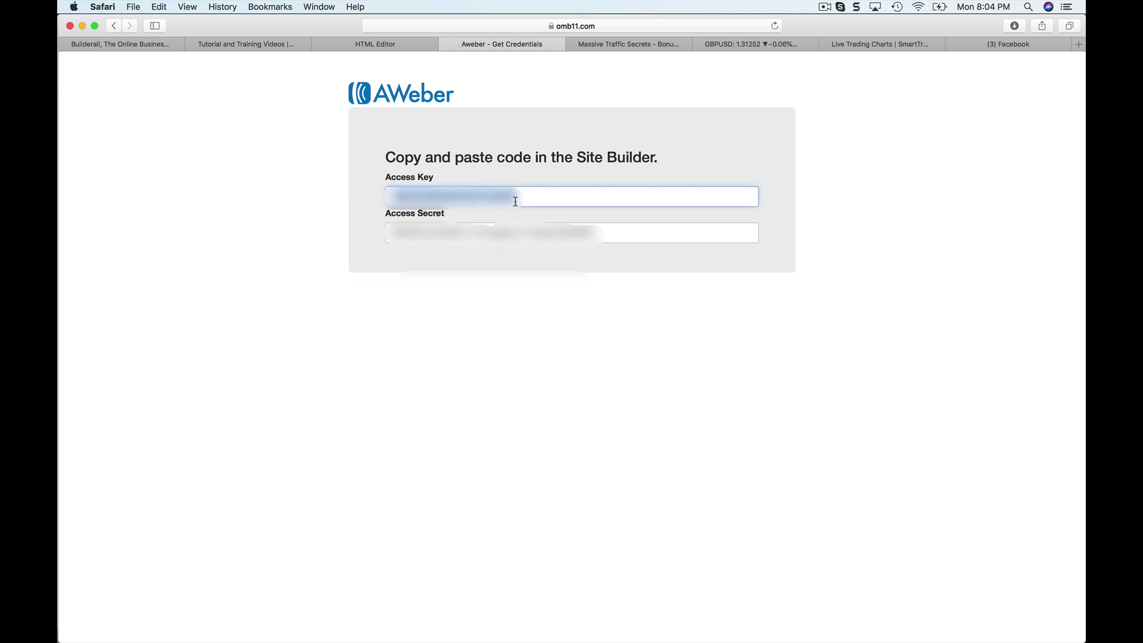
pyautogui.click(409, 46)
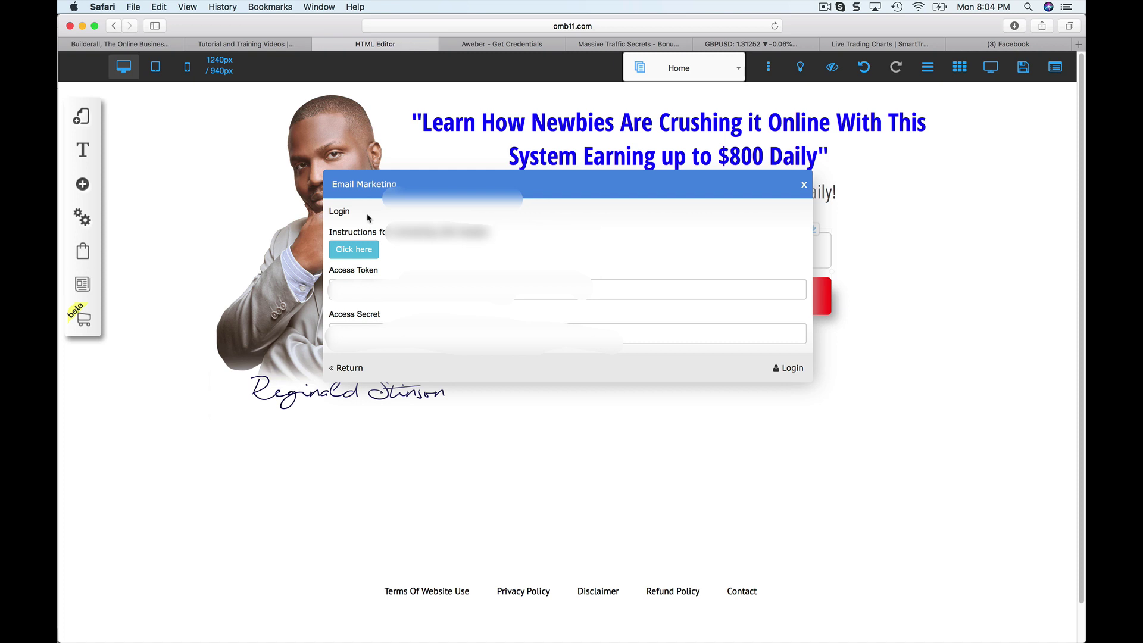
pyautogui.click(364, 281)
pyautogui.press('super+v')
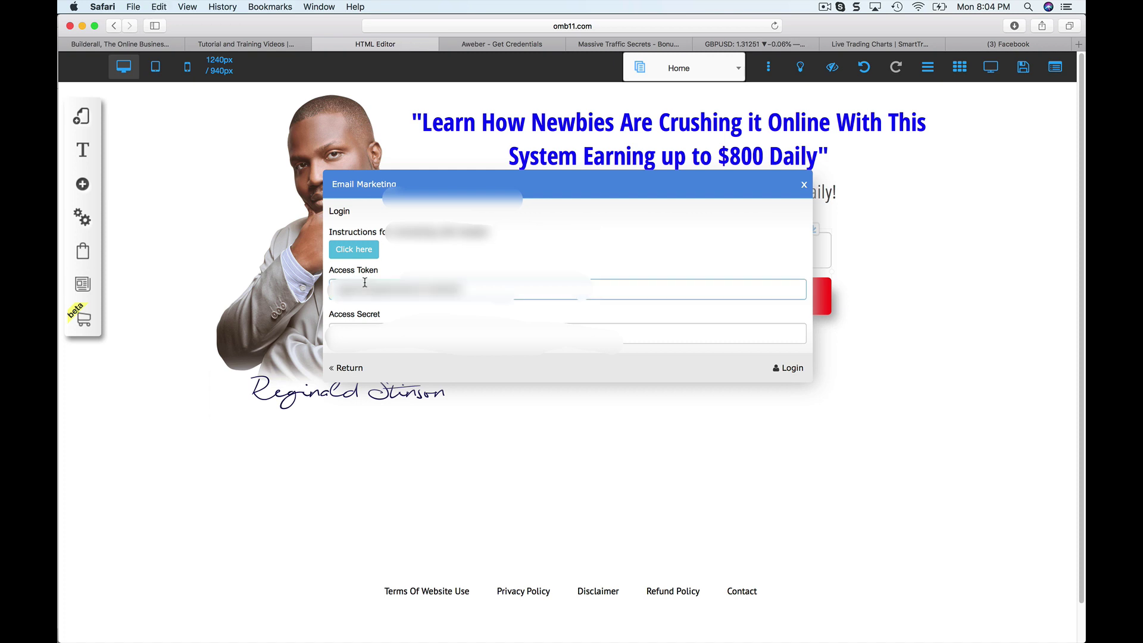
# Copy the AWeber access secret into the Access Secret field and log in.
pyautogui.click(499, 43)
pyautogui.tripleClick(499, 234)
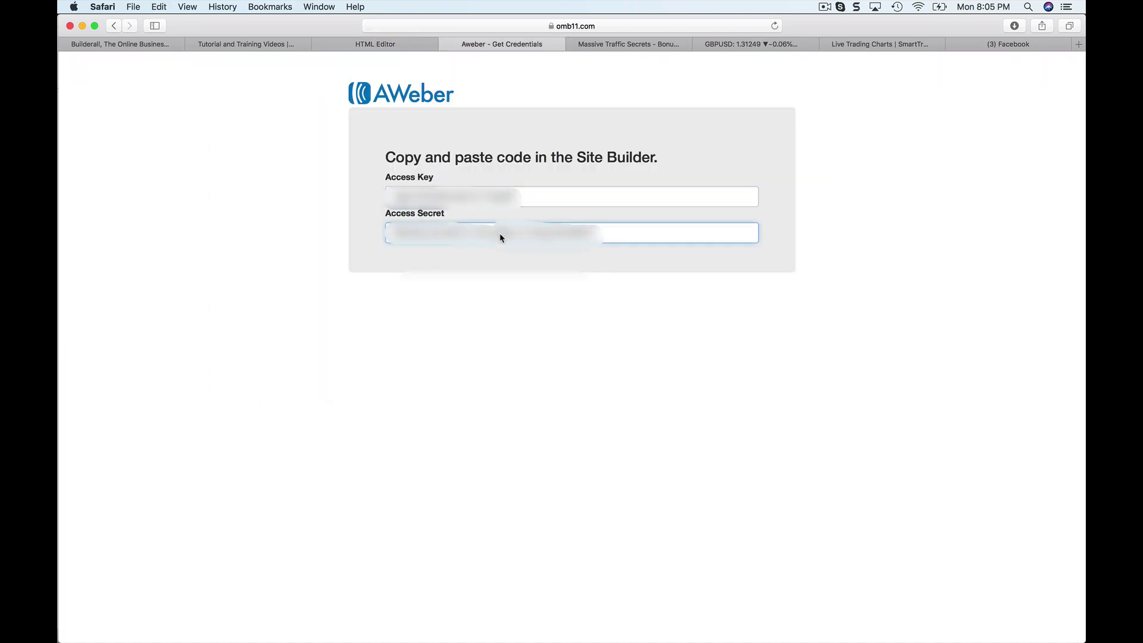
pyautogui.click(406, 46)
pyautogui.click(417, 324)
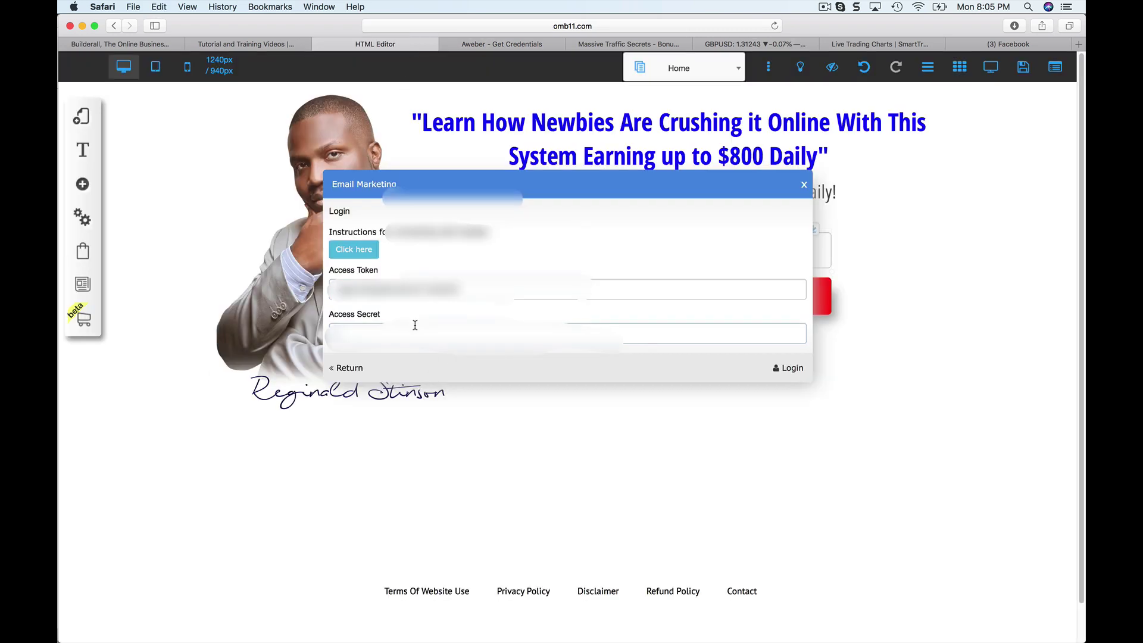
pyautogui.press('super+v')
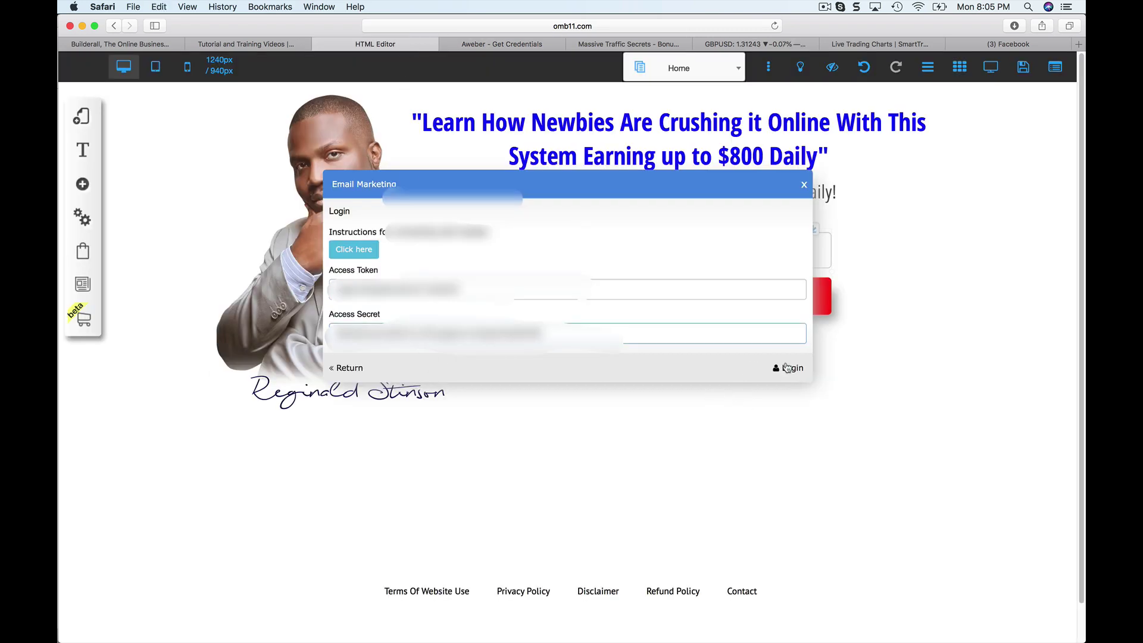
pyautogui.click(788, 368)
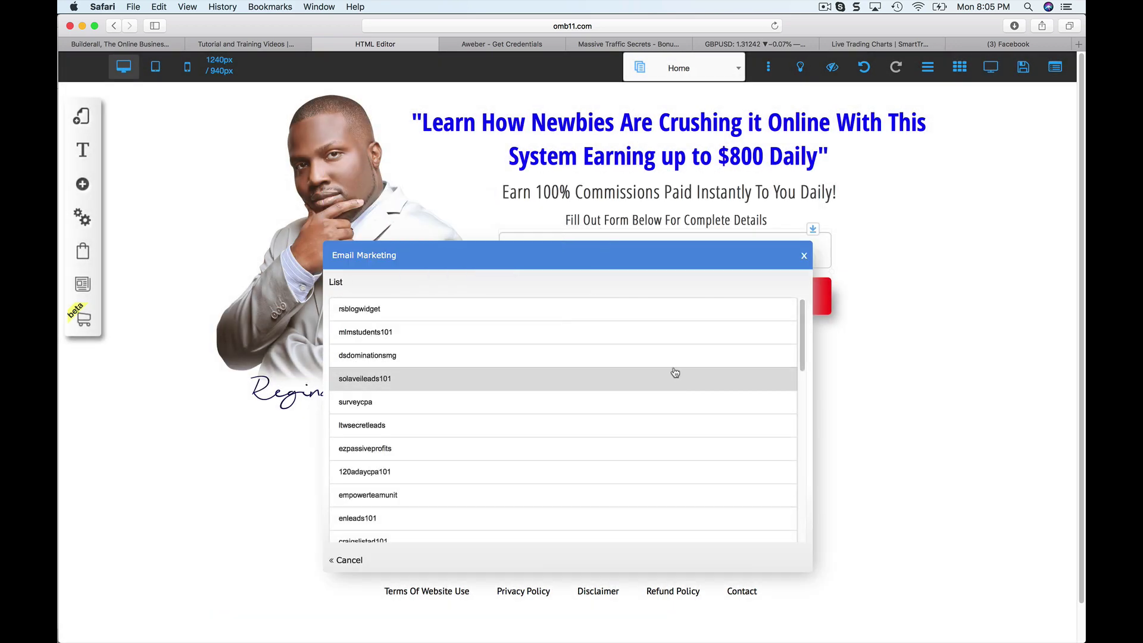
# Link the opt-in form to the dsdominationsmg AWeber list and choose one of its web forms.
pyautogui.click(562, 357)
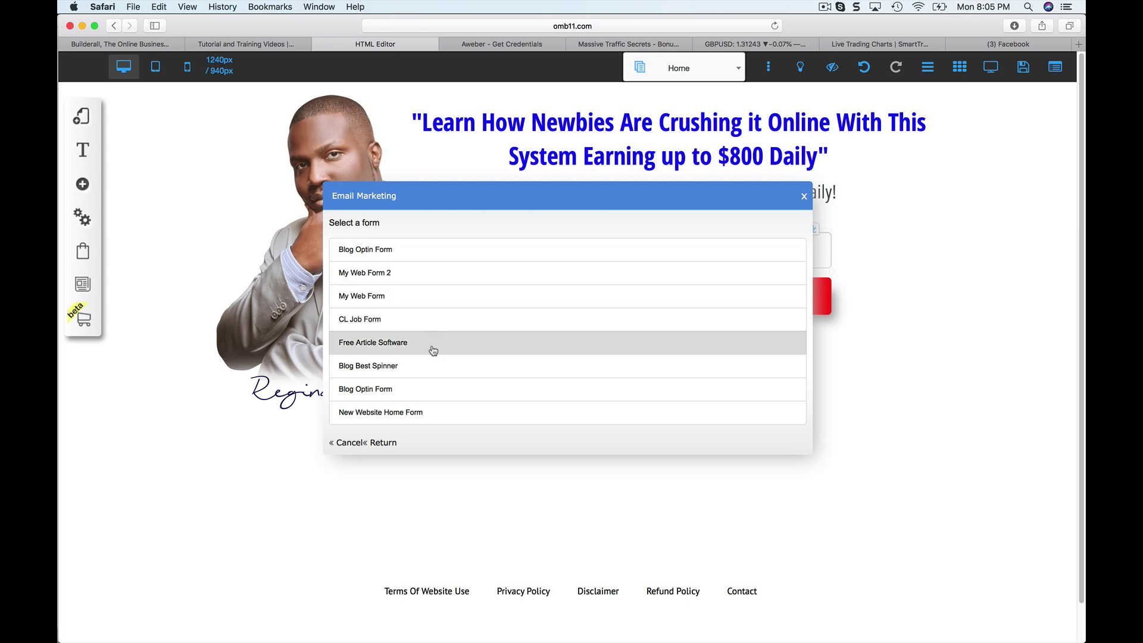
pyautogui.click(435, 251)
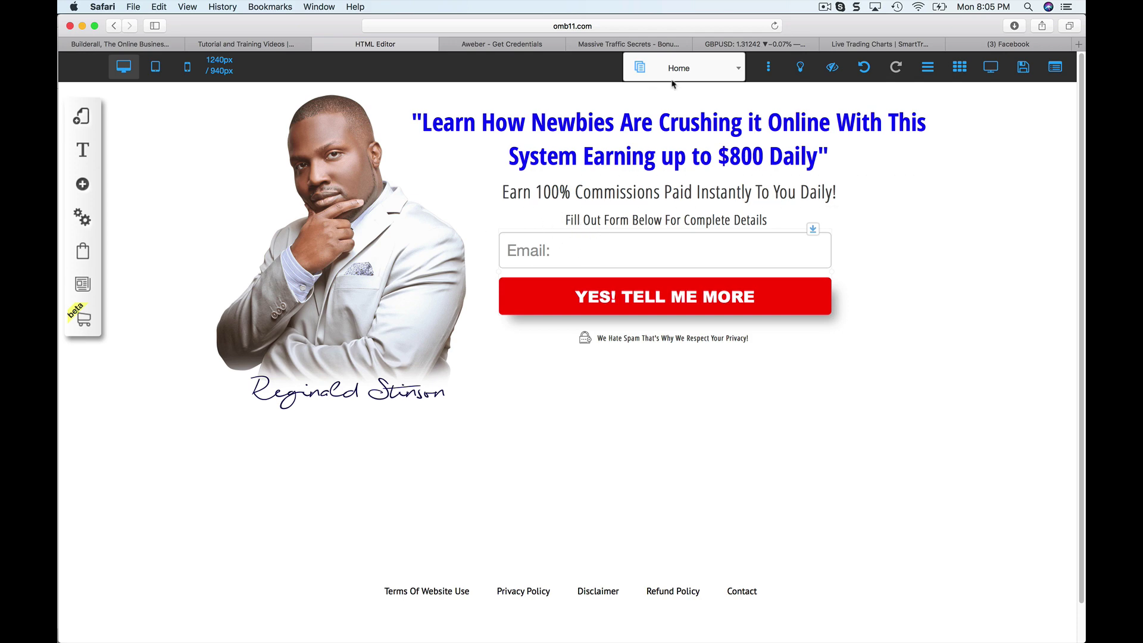
pyautogui.click(701, 80)
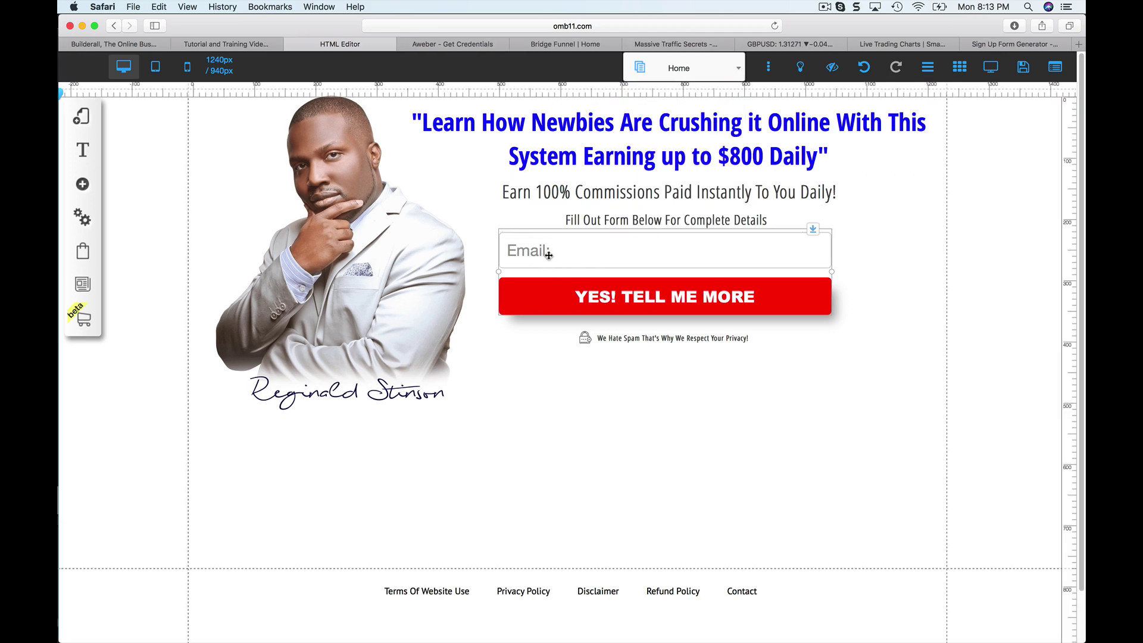
# Reopen the form's provider setup, dismiss the Invalid login alert, close it unchanged, and reselect the form.
pyautogui.click(560, 250)
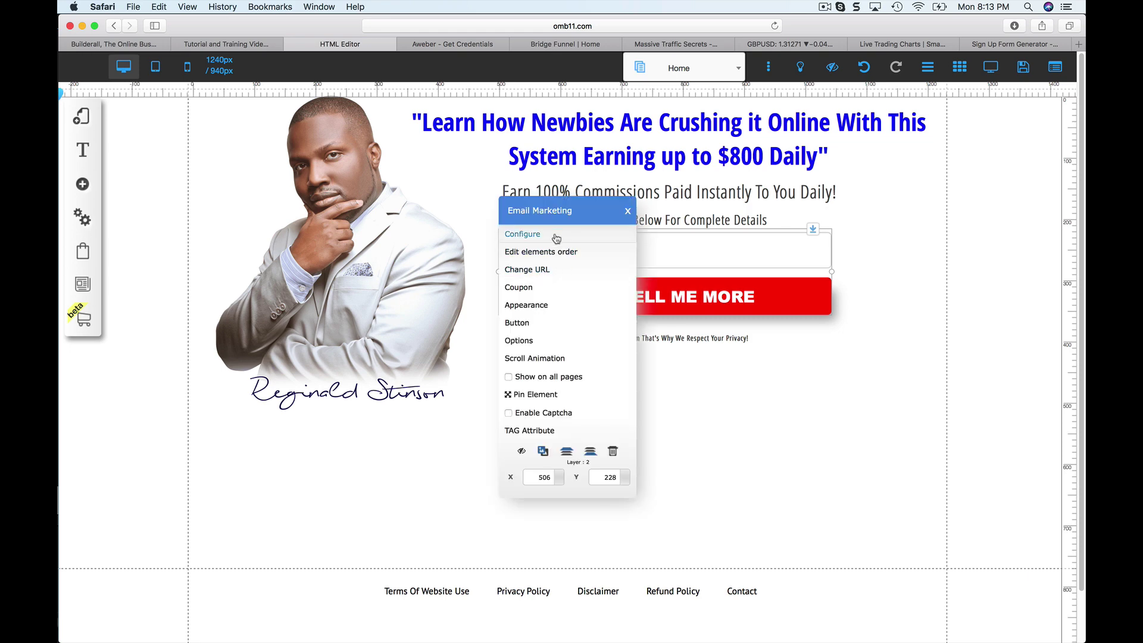
pyautogui.click(523, 233)
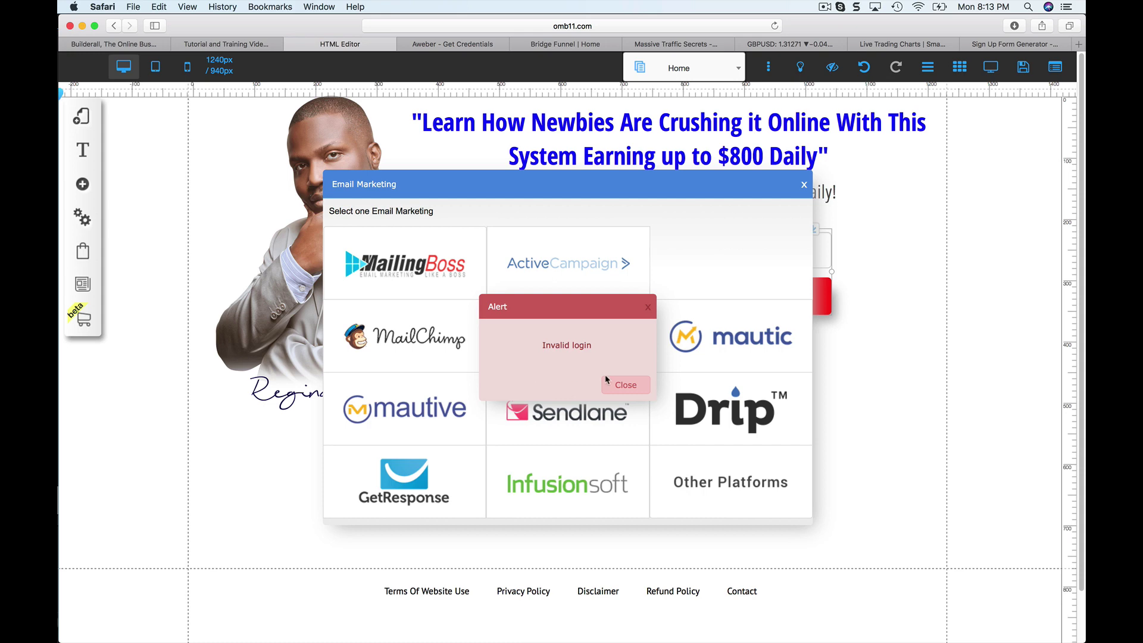
pyautogui.click(606, 379)
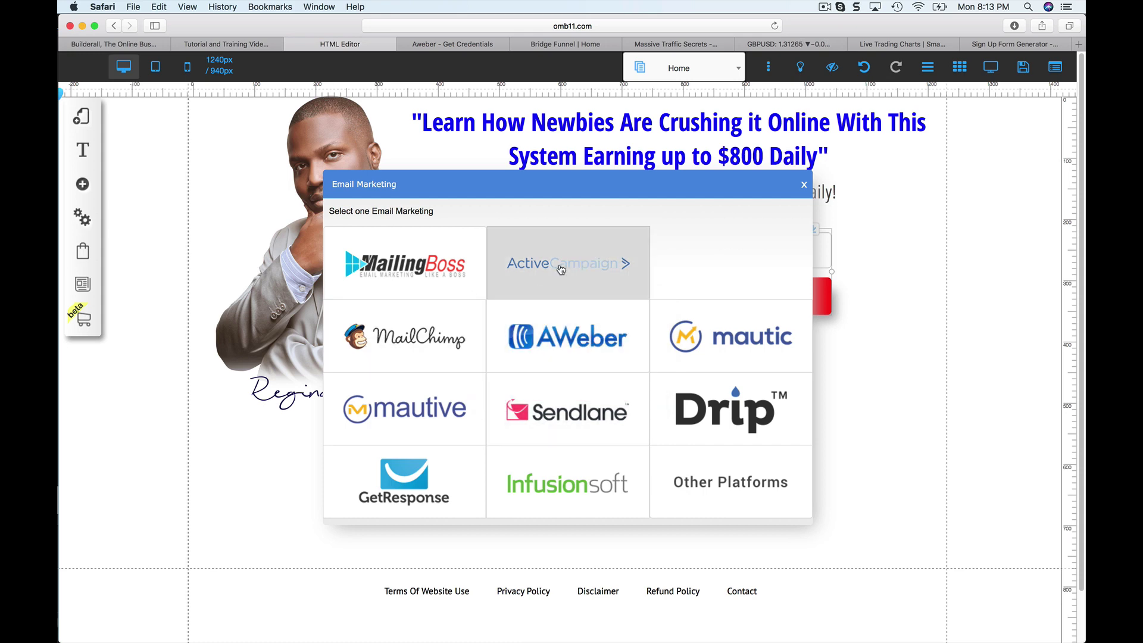
pyautogui.click(804, 187)
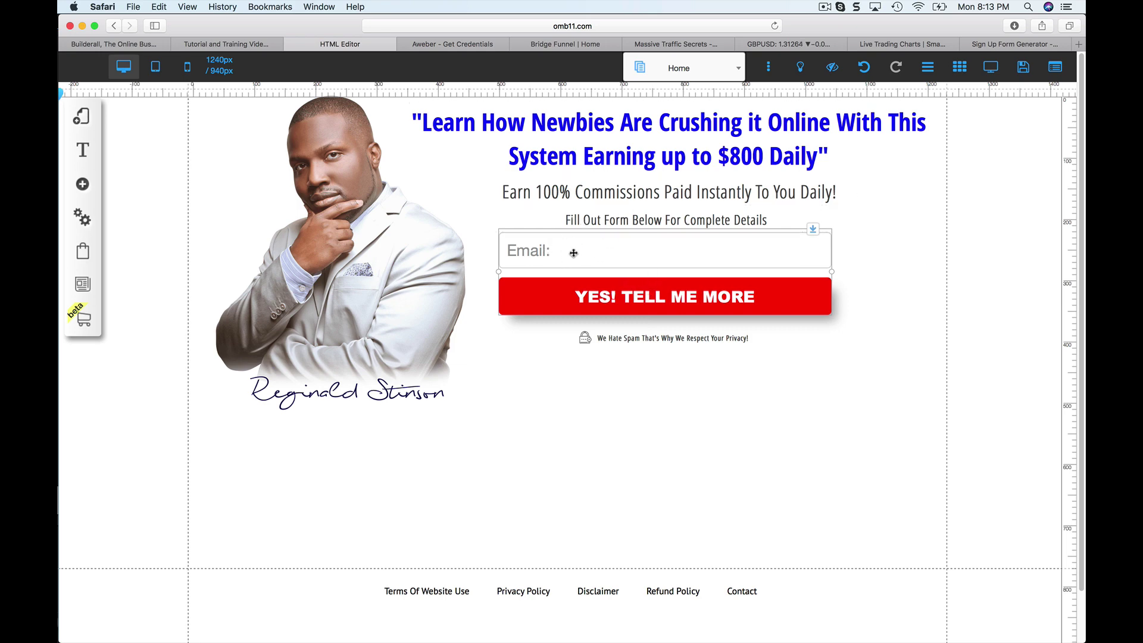
pyautogui.click(569, 252)
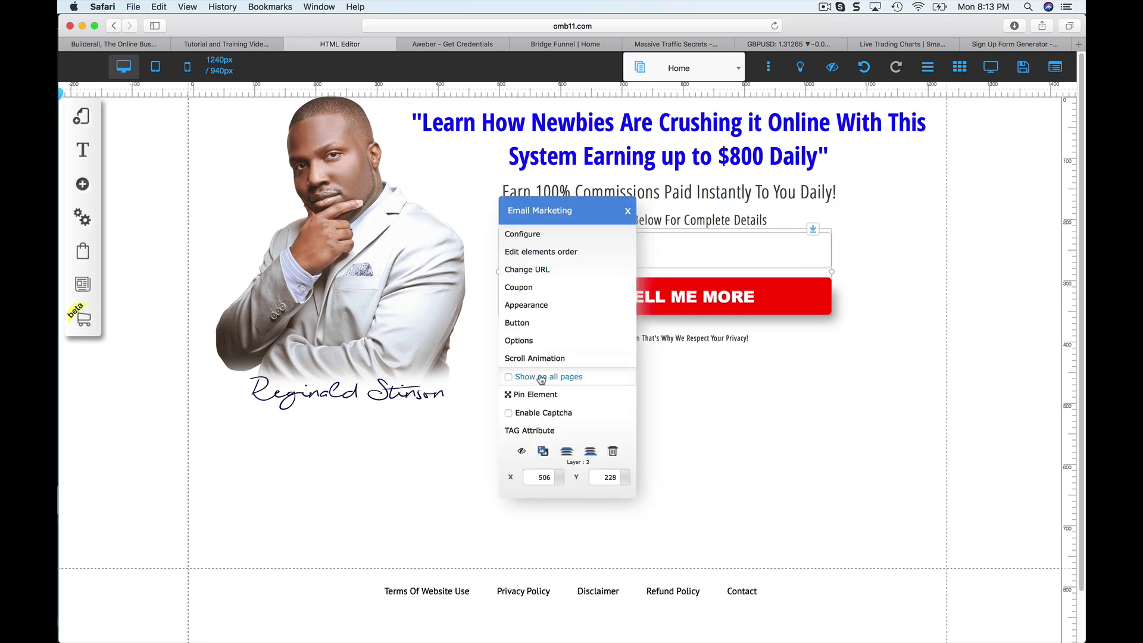
# In the form Options, set Redirection Action to Open in the same tab and confirm.
pyautogui.click(553, 344)
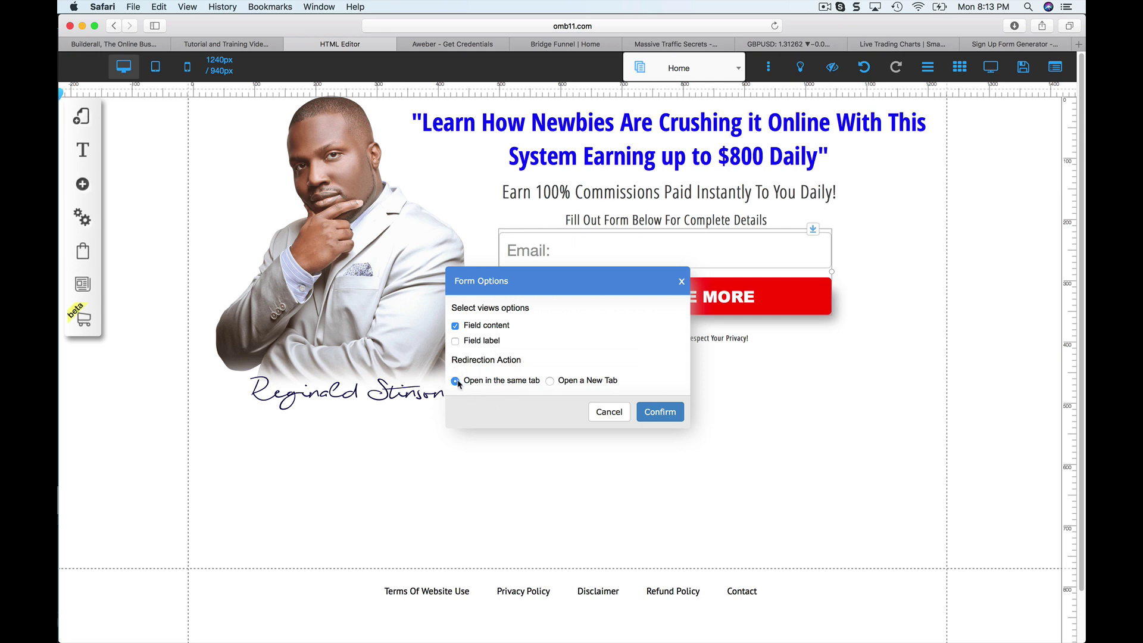
pyautogui.click(549, 381)
pyautogui.click(455, 381)
pyautogui.click(654, 413)
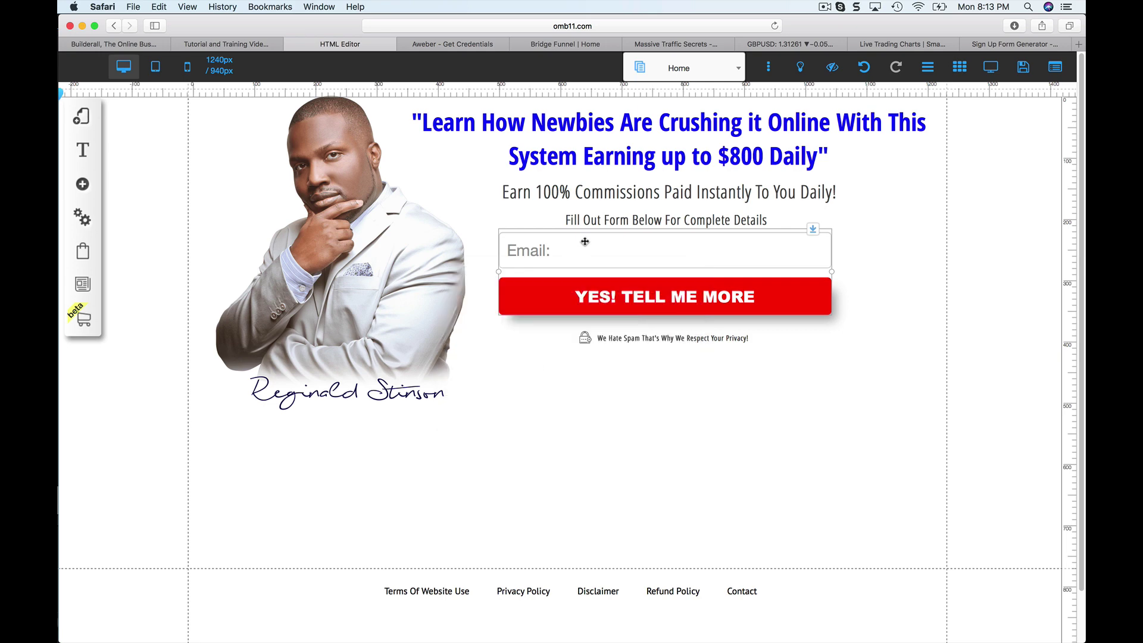
# Open the email form's Change URL dialog and focus the empty Redirect URL field.
pyautogui.click(588, 259)
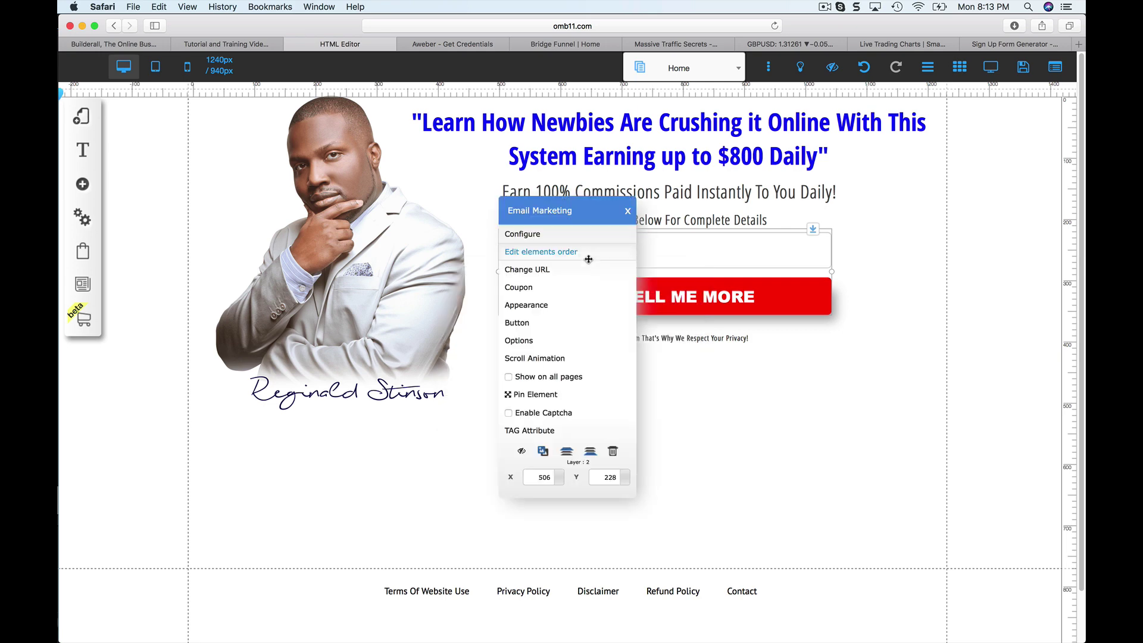
pyautogui.click(553, 276)
pyautogui.click(538, 170)
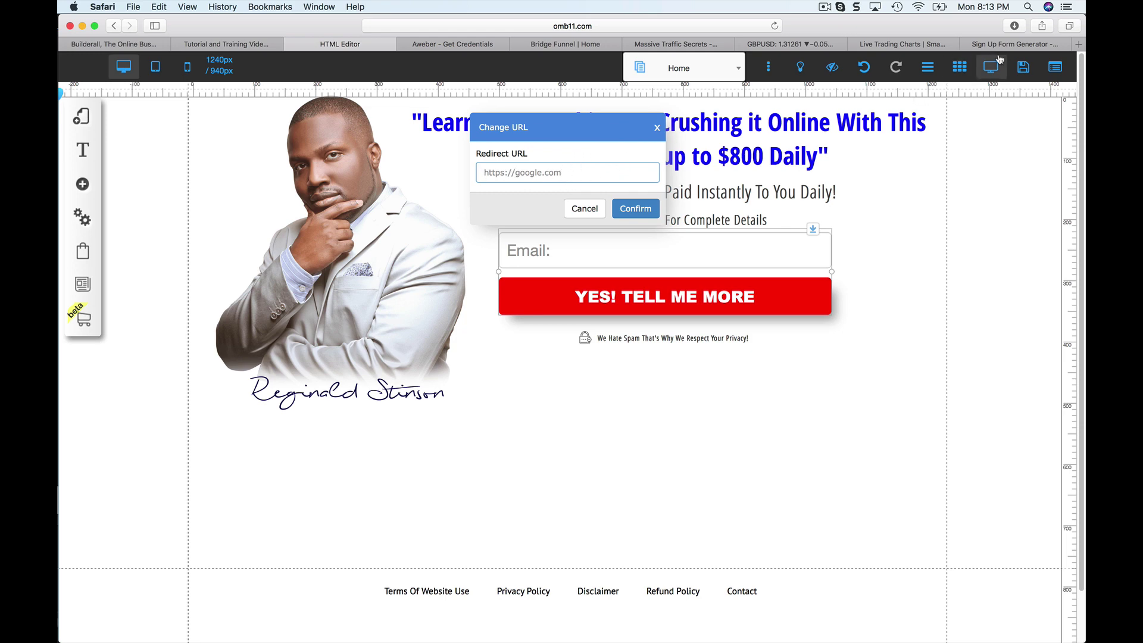
# Load the Easy Cash Code sales page in a new browser tab.
pyautogui.click(1078, 45)
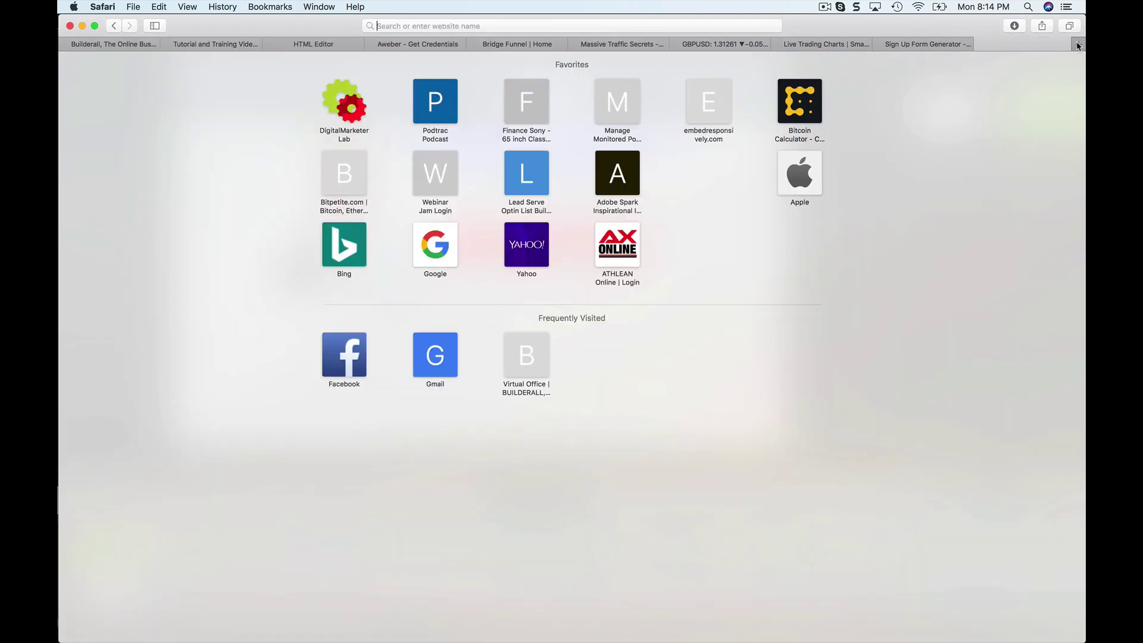
pyautogui.write('easycashcode.com/')
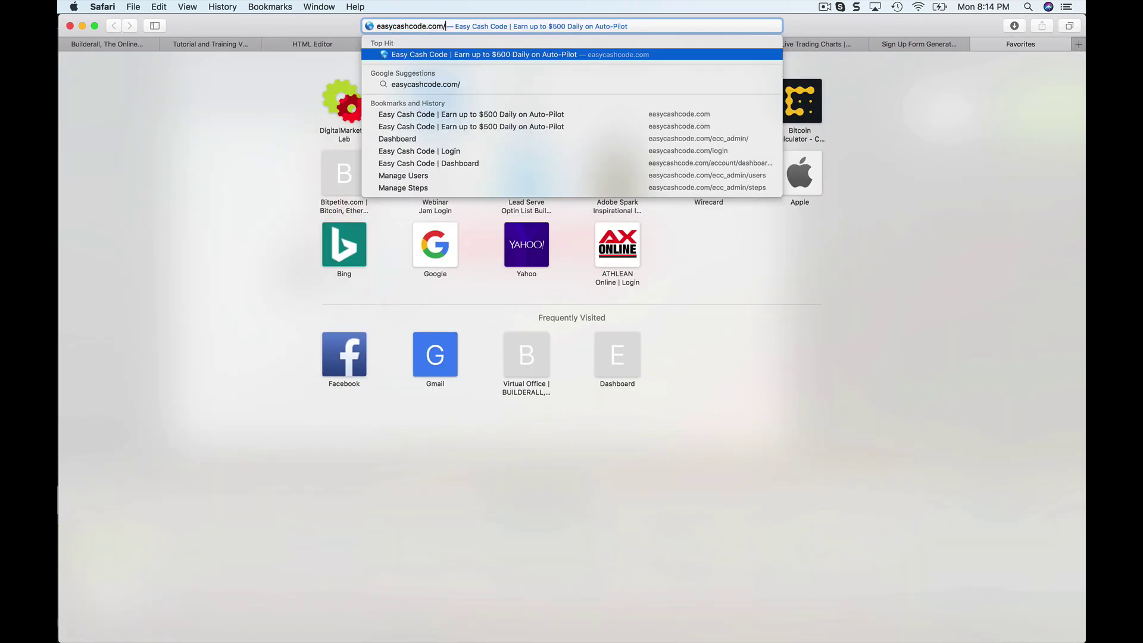
pyautogui.write('s')
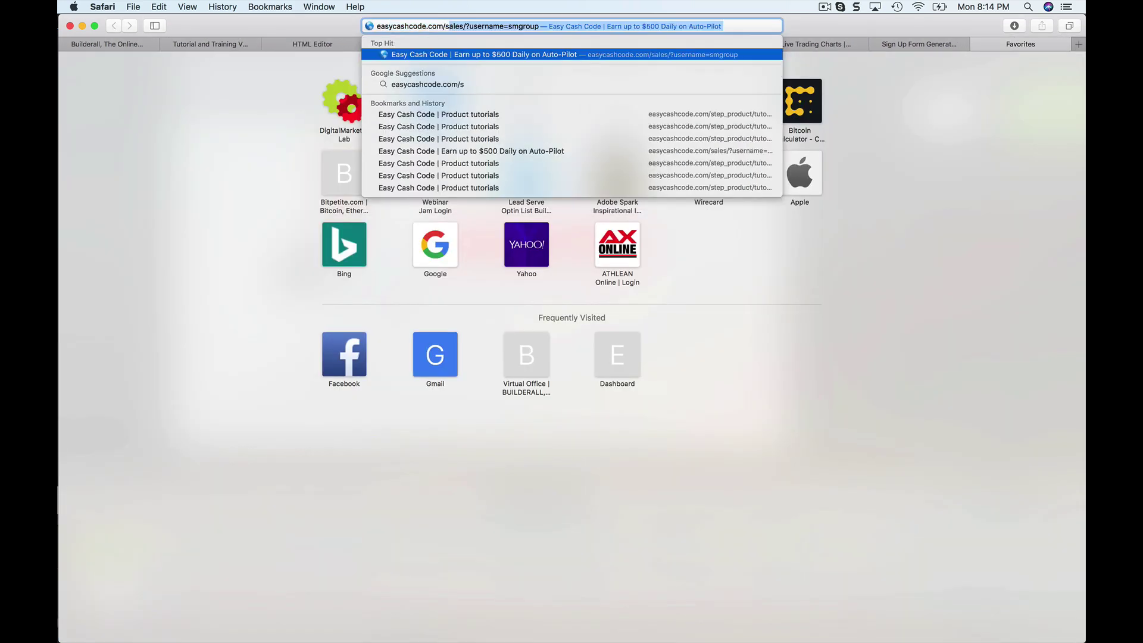
pyautogui.press('Right')
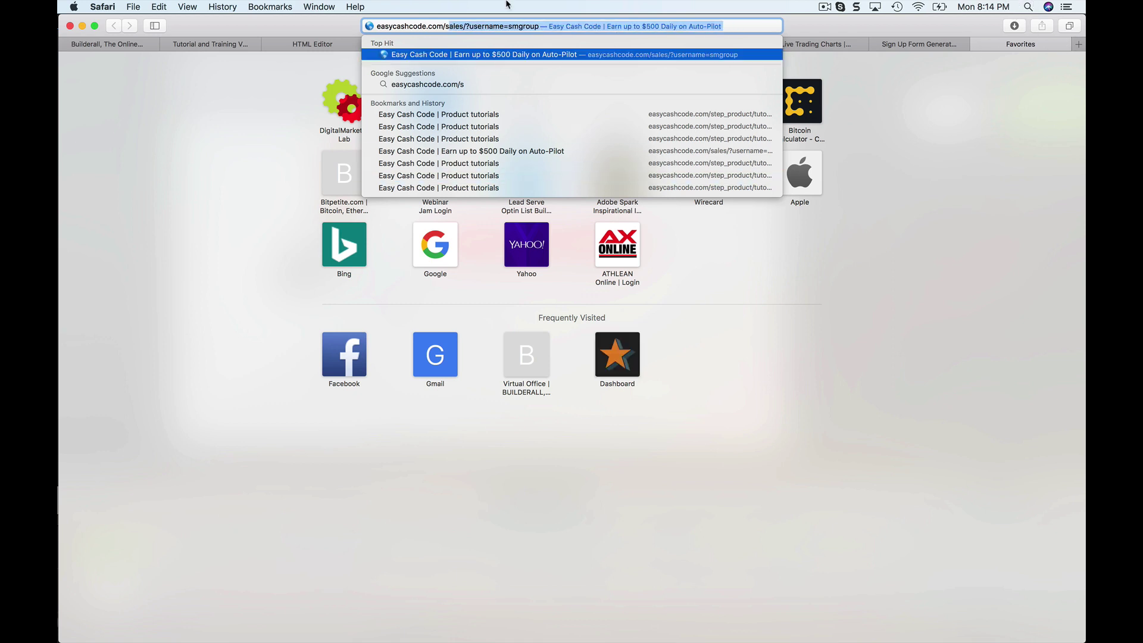
pyautogui.press('BackSpace')
pyautogui.click(494, 53)
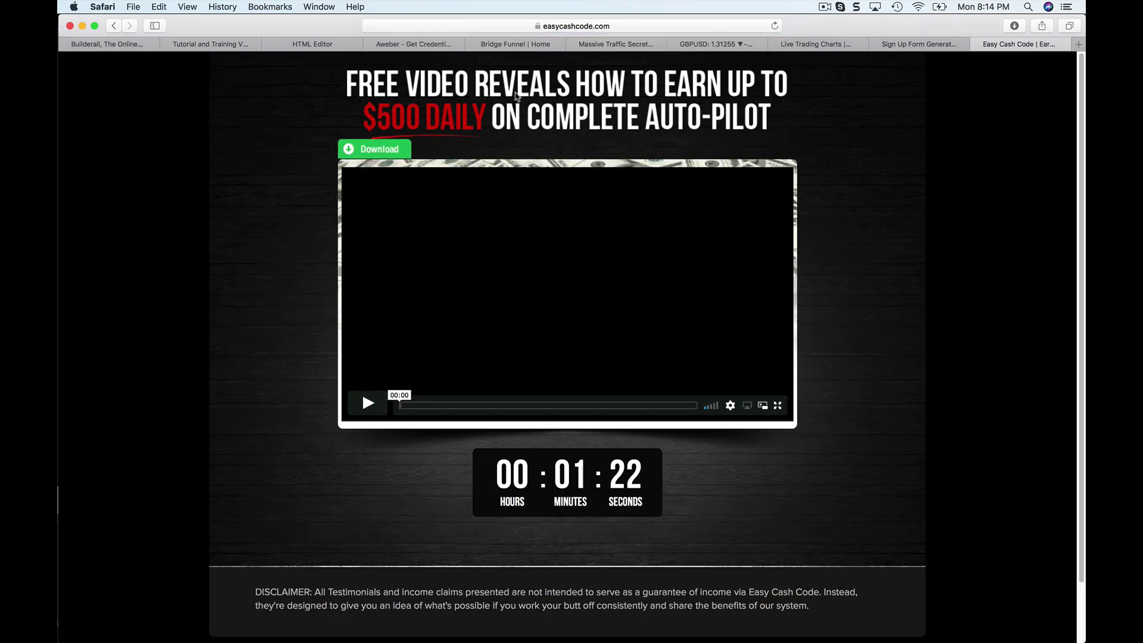
# Change the address path from sales to lp, load it, and return to the editor tab.
pyautogui.click(582, 27)
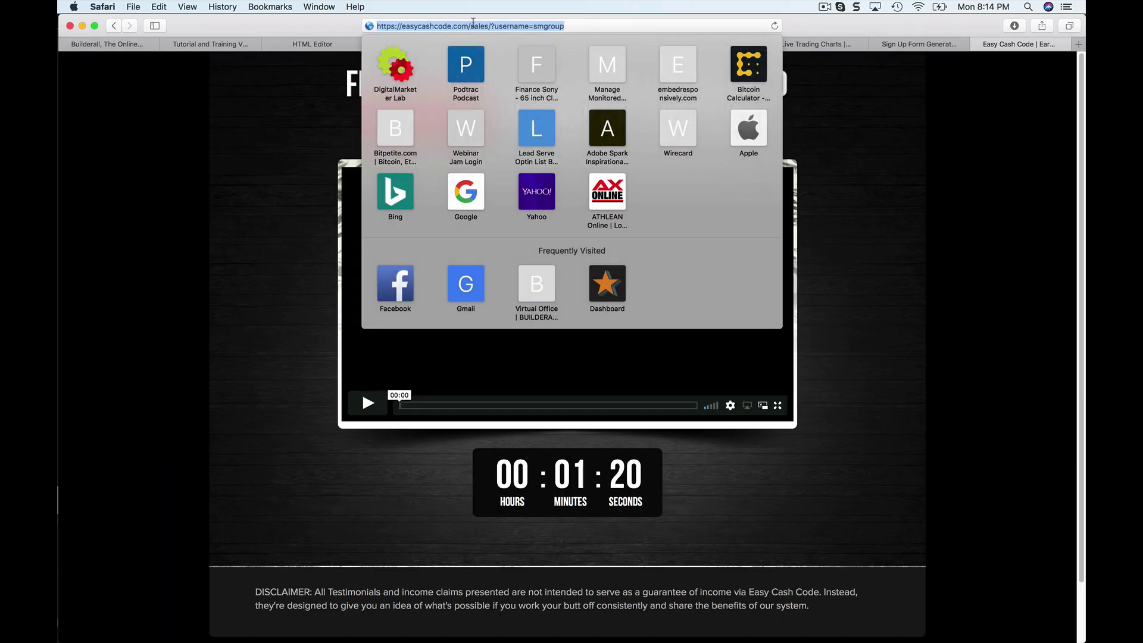
pyautogui.click(488, 26)
pyautogui.press('BackSpace')
pyautogui.press('BackSpace')
pyautogui.press('BackSpace')
pyautogui.press('BackSpace')
pyautogui.press('BackSpace')
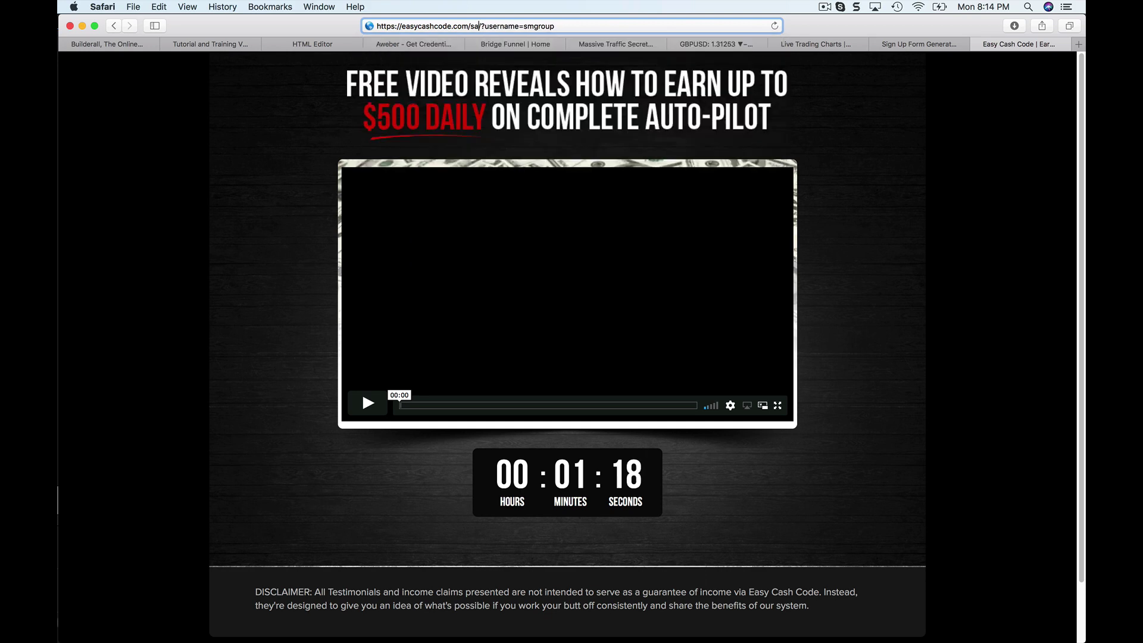
pyautogui.write('lp1')
pyautogui.press('Return')
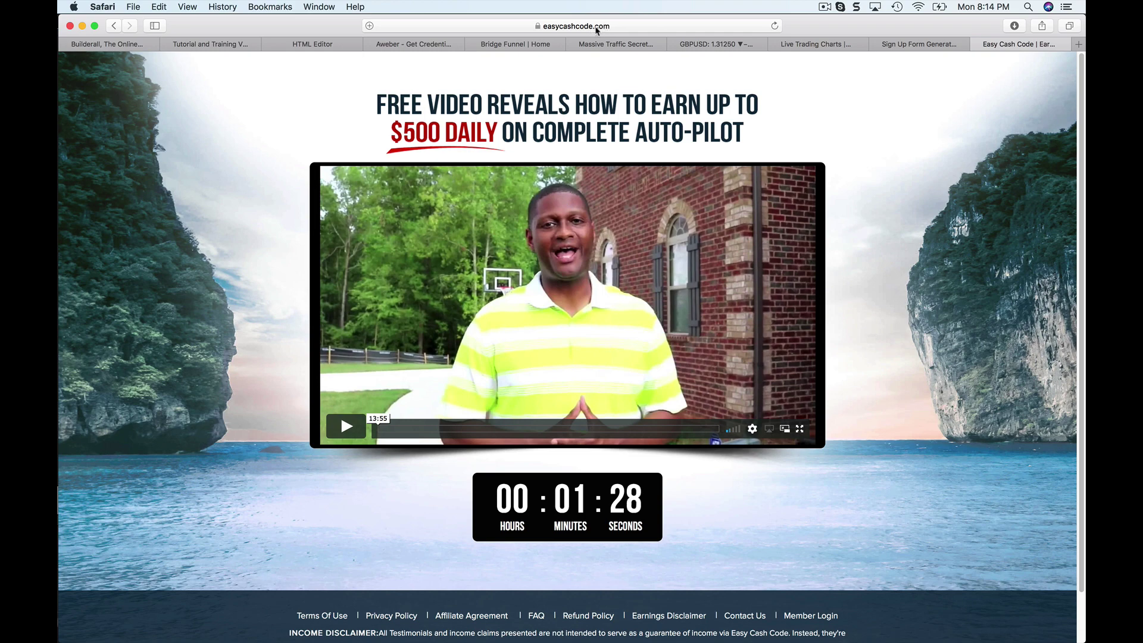
pyautogui.click(334, 47)
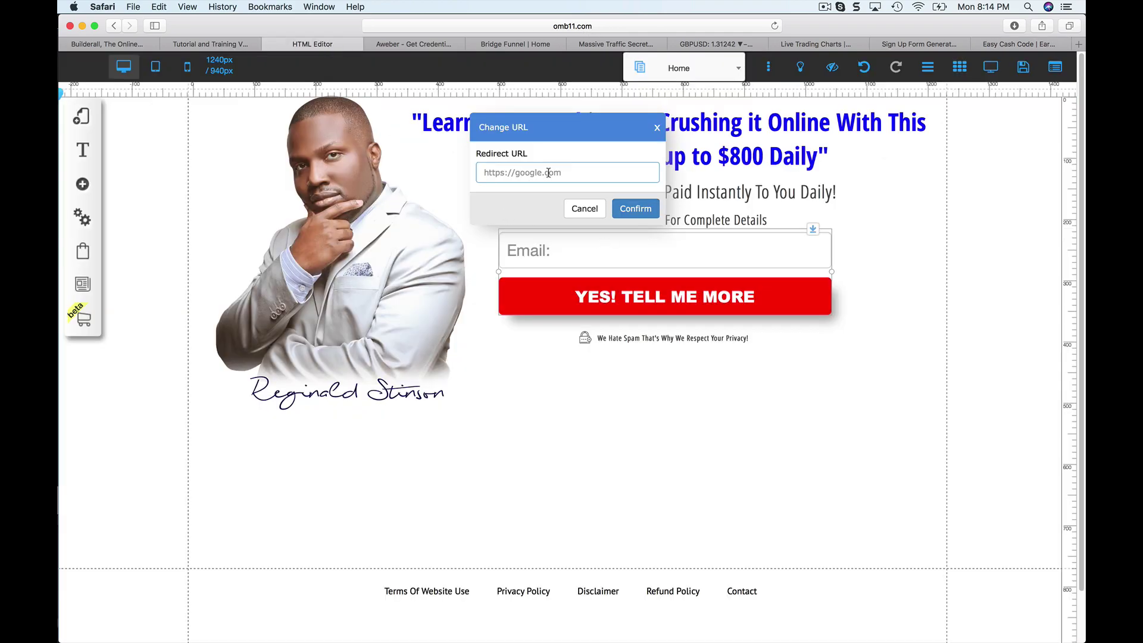
# Paste the easycashcode.com/lp1/ address as the redirect URL and save the Home page changes.
pyautogui.press('super+v')
pyautogui.click(635, 208)
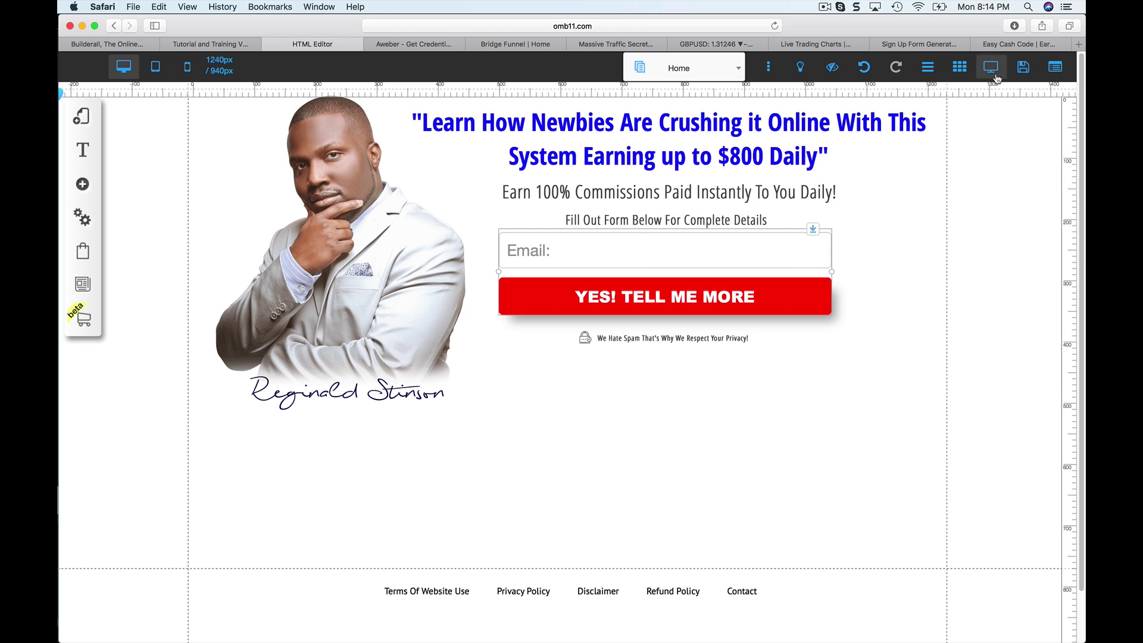
pyautogui.click(1022, 67)
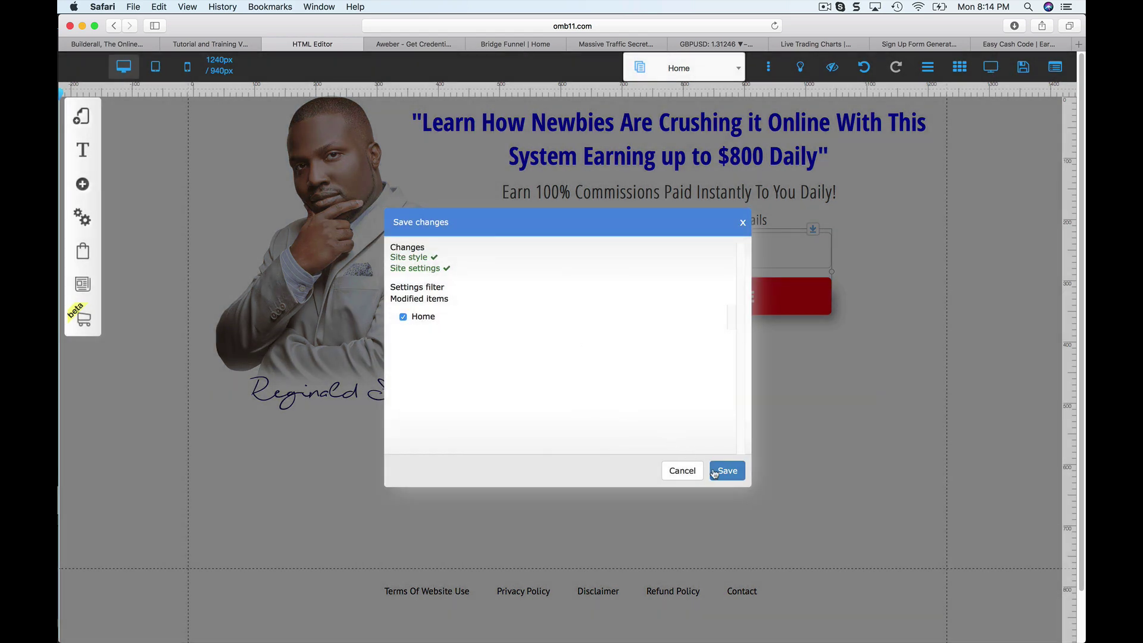
pyautogui.click(714, 472)
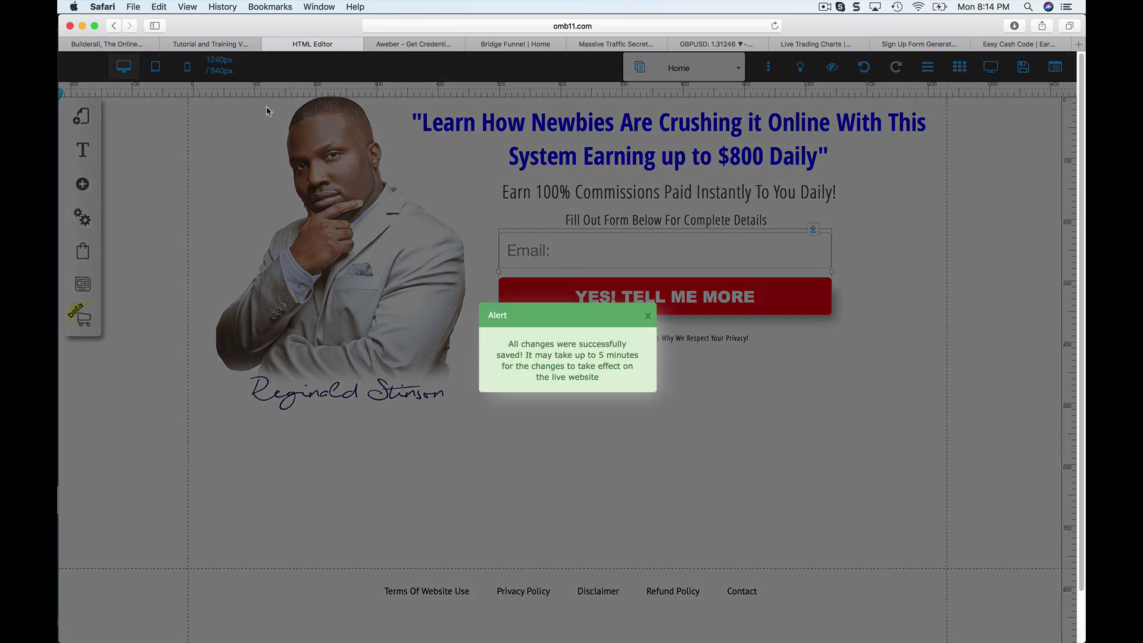
pyautogui.click(648, 316)
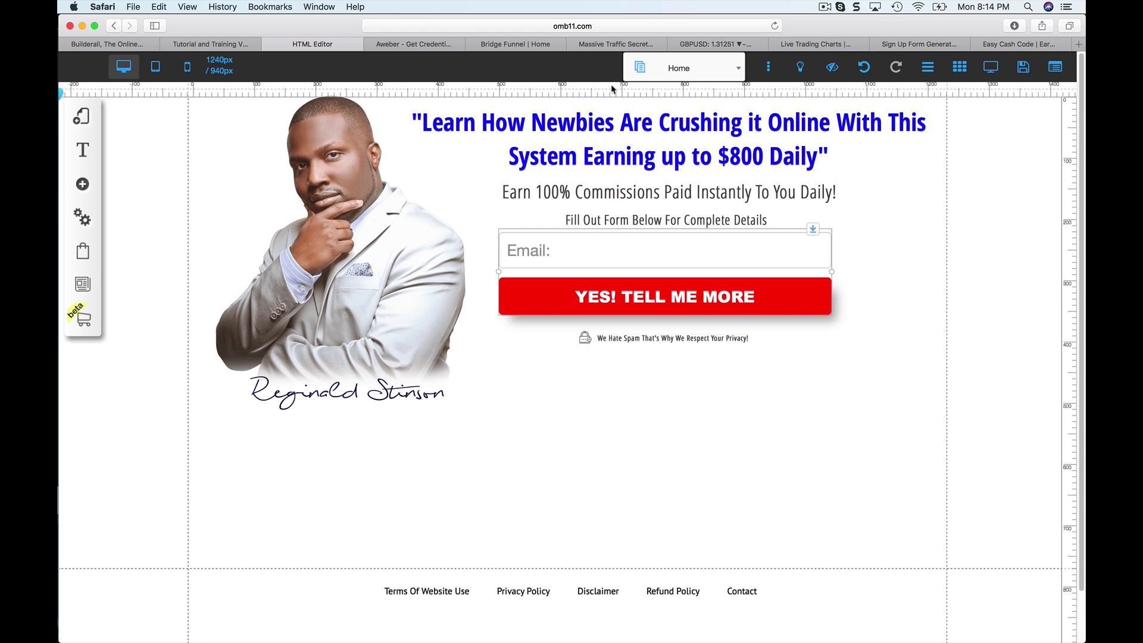
# Open the site's page list, select the portrait photo, then close the list.
pyautogui.click(737, 72)
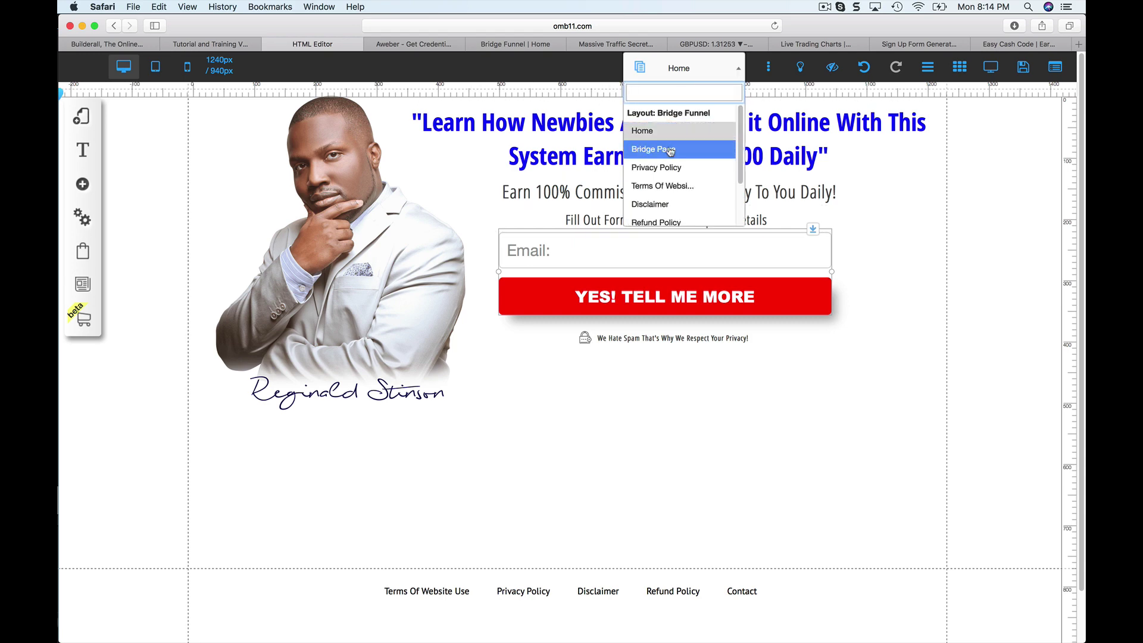
pyautogui.click(465, 219)
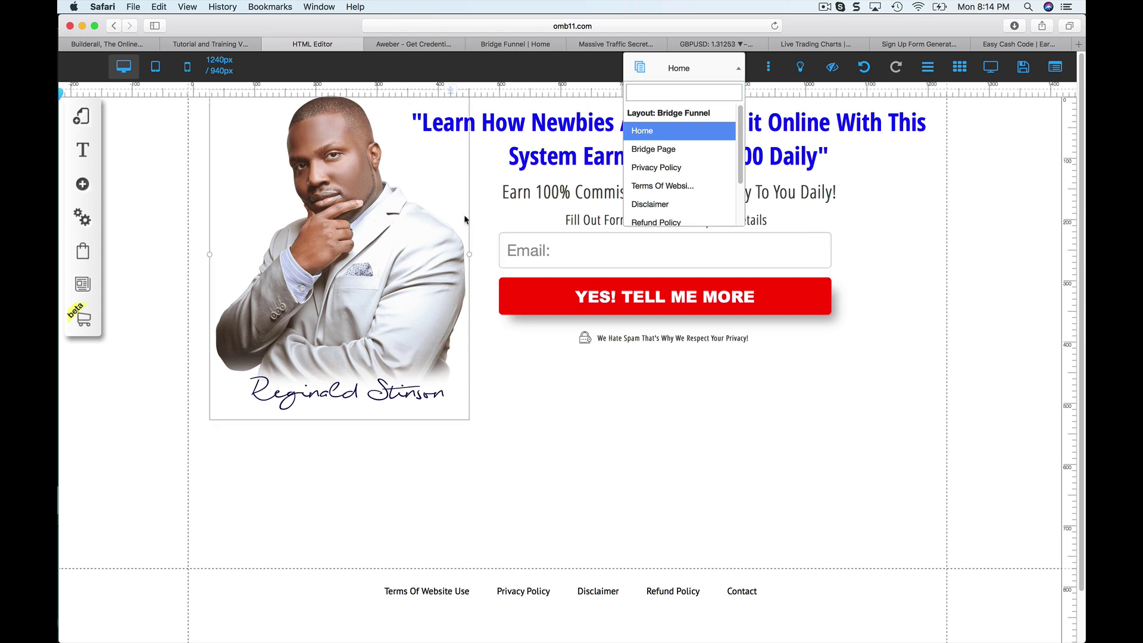
pyautogui.click(737, 72)
# Go to Builders > Drag and Drop Pixel Perfect > My sites and show the optin website's options.
pyautogui.click(225, 46)
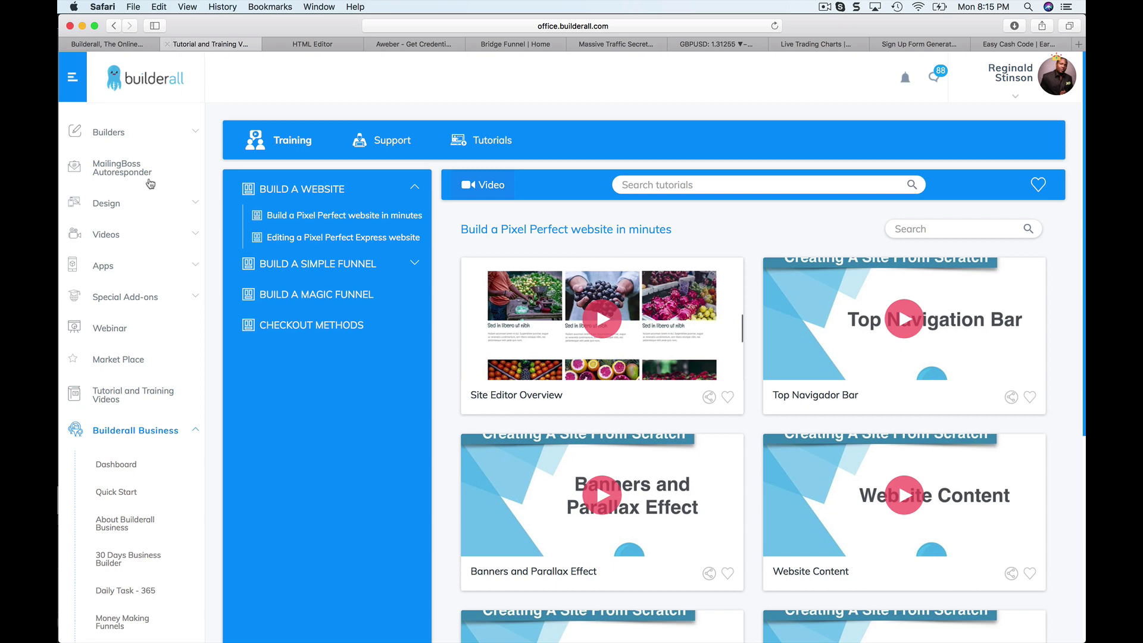
pyautogui.click(192, 132)
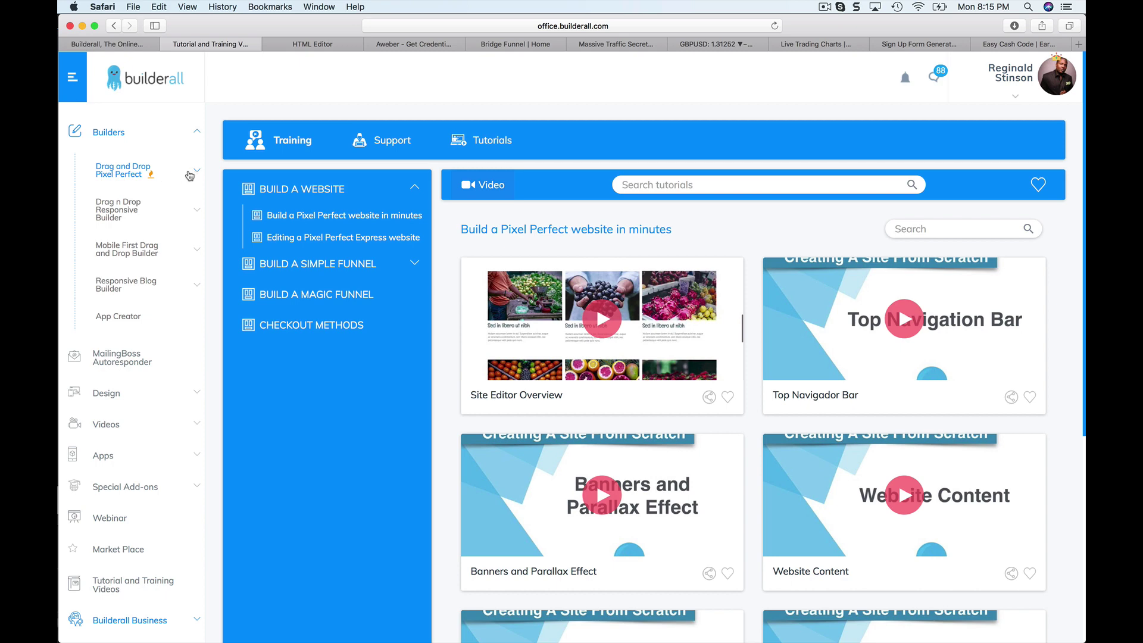
pyautogui.click(189, 175)
pyautogui.click(123, 208)
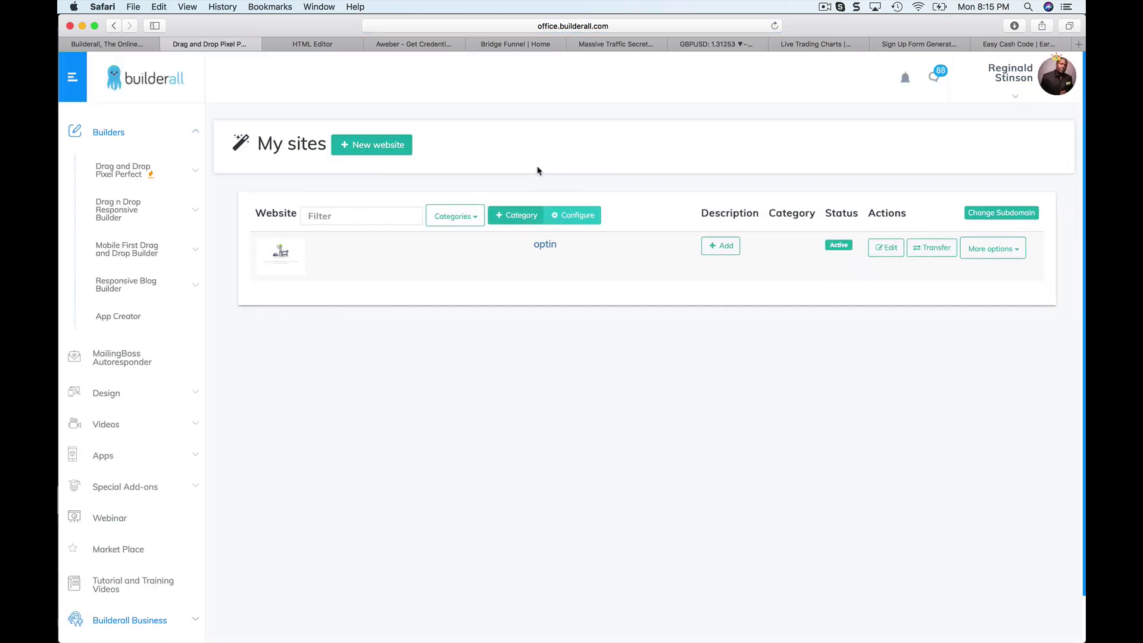
pyautogui.click(991, 250)
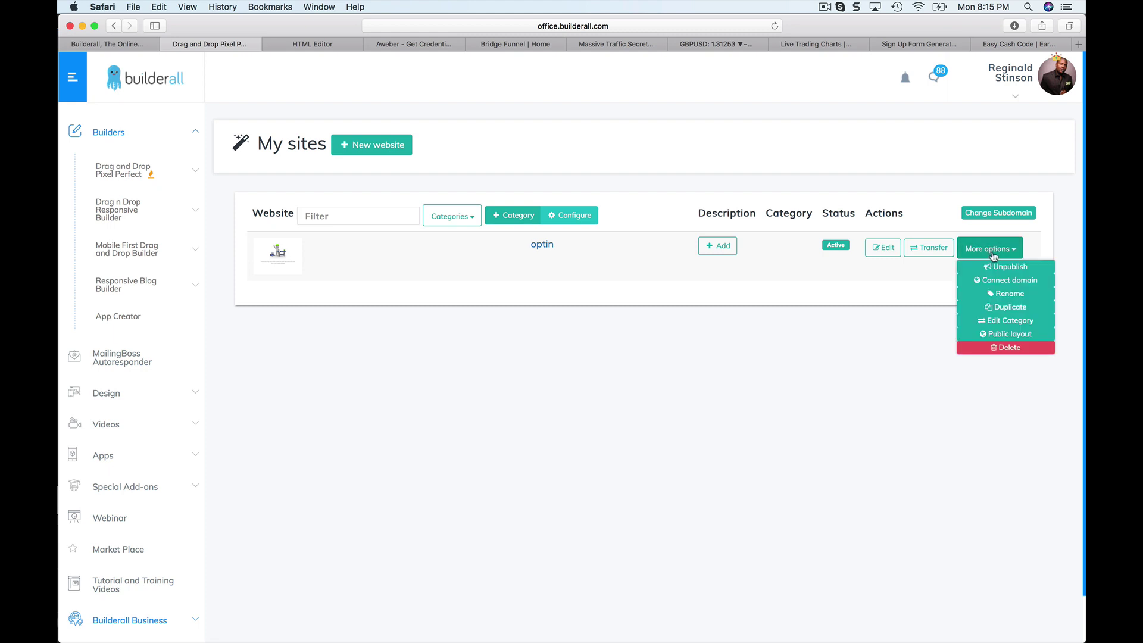
# Open the live optin site, submit a test email address, and return to the editor.
pyautogui.click(555, 247)
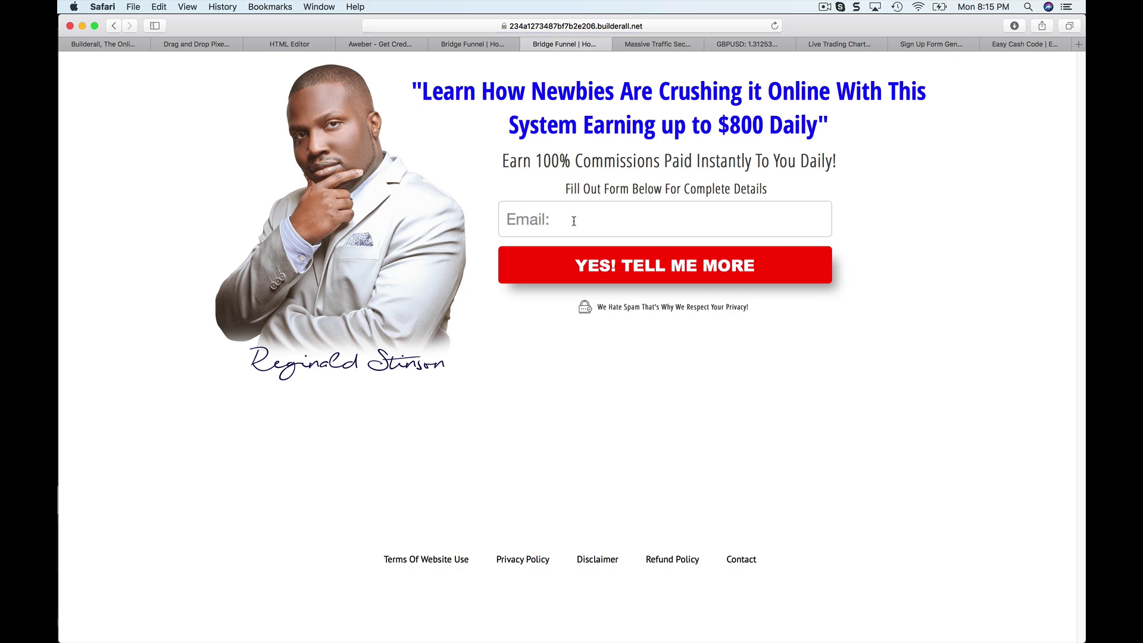
pyautogui.click(575, 222)
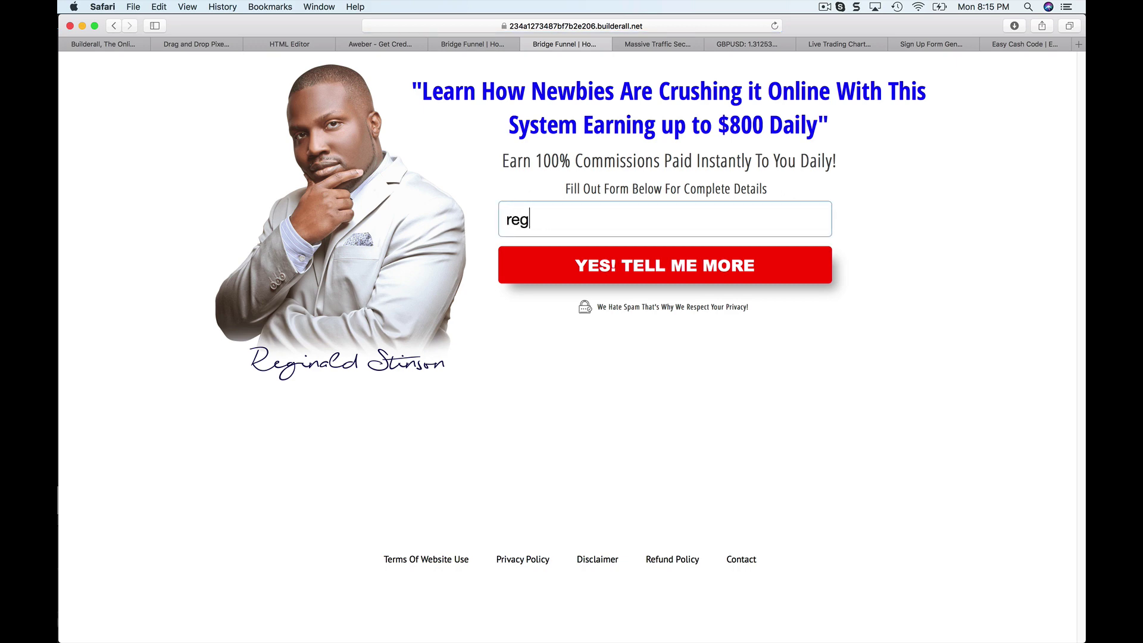
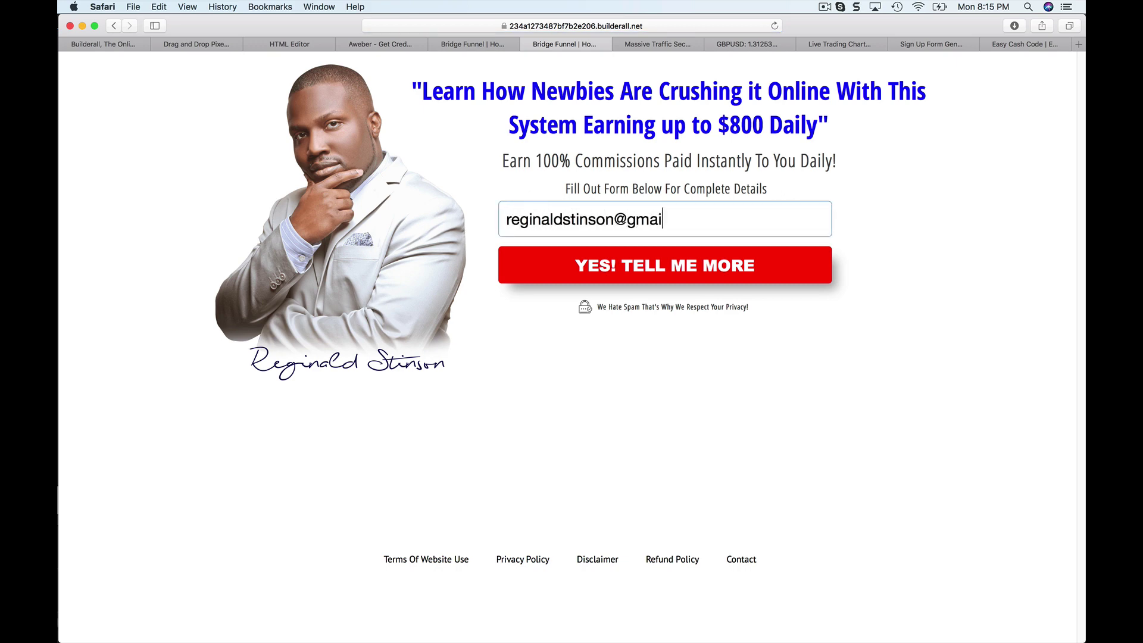
pyautogui.press('Return')
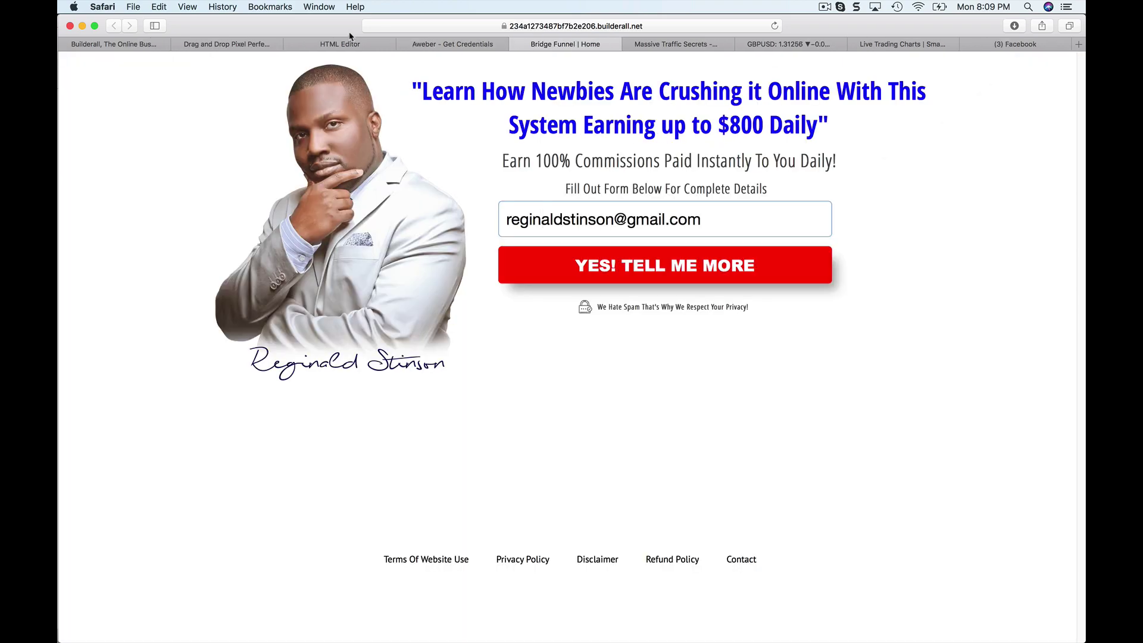
pyautogui.click(340, 45)
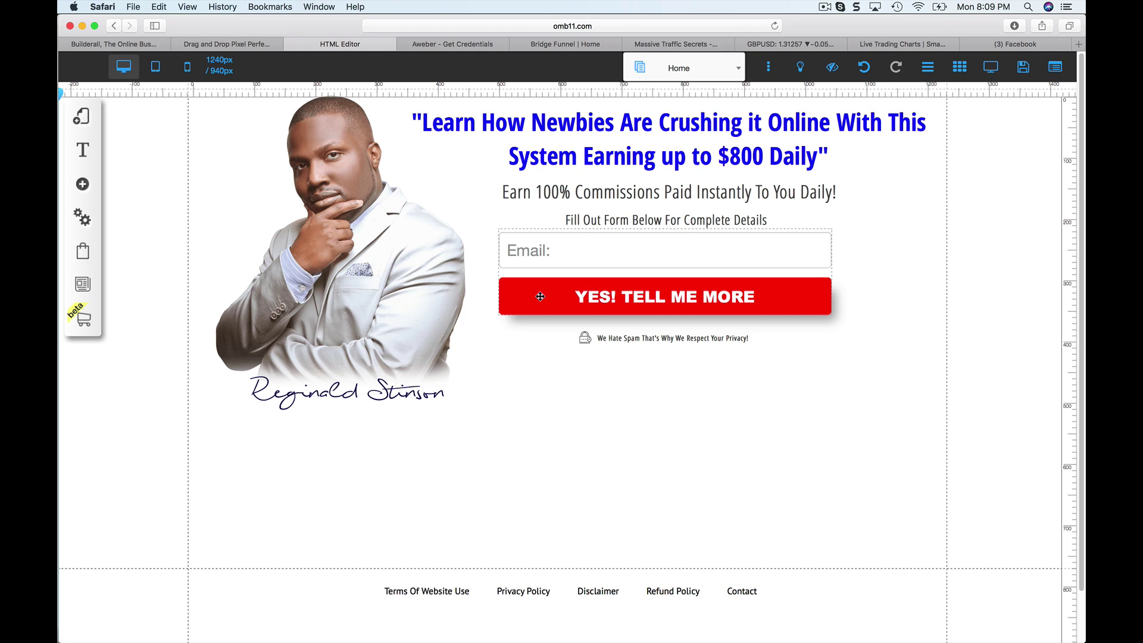
# Return to the Drag and Drop Pixel Perfect tab and open Tutorial and Training Videos from the sidebar.
pyautogui.click(233, 44)
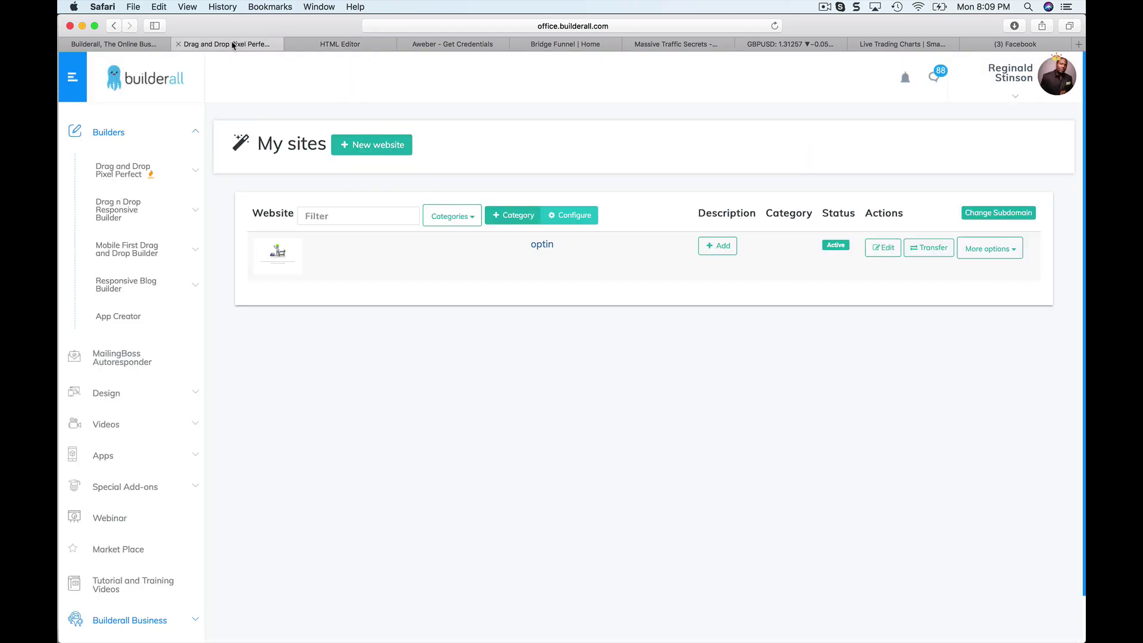
pyautogui.scroll(-5, 174, 522)
pyautogui.scroll(-3, 148, 416)
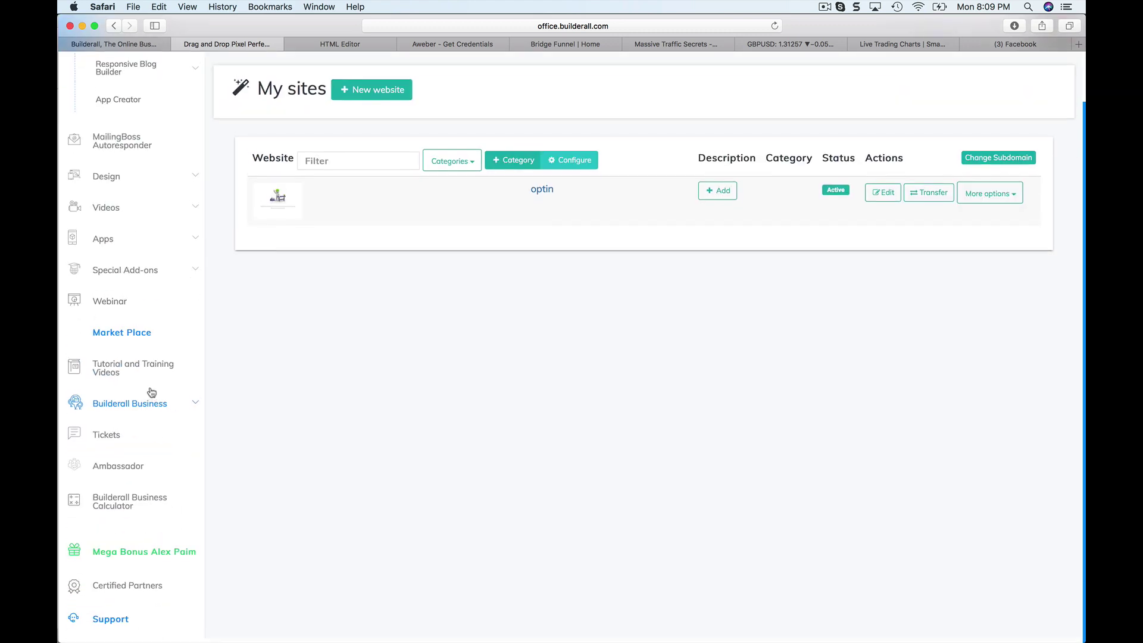
pyautogui.scroll(3, 143, 459)
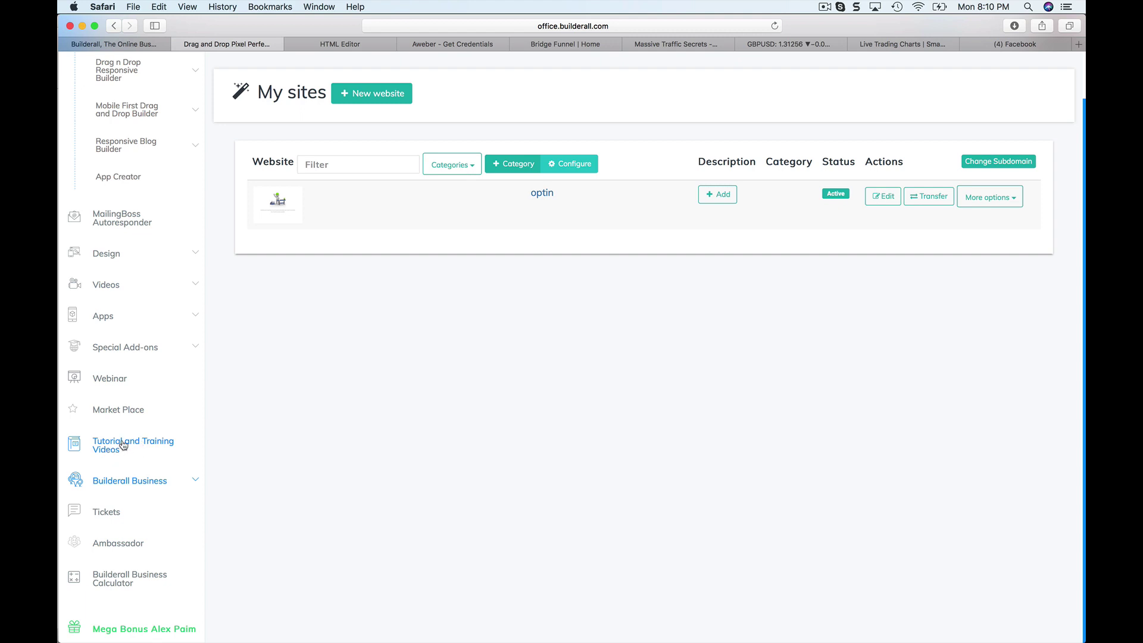
pyautogui.click(134, 443)
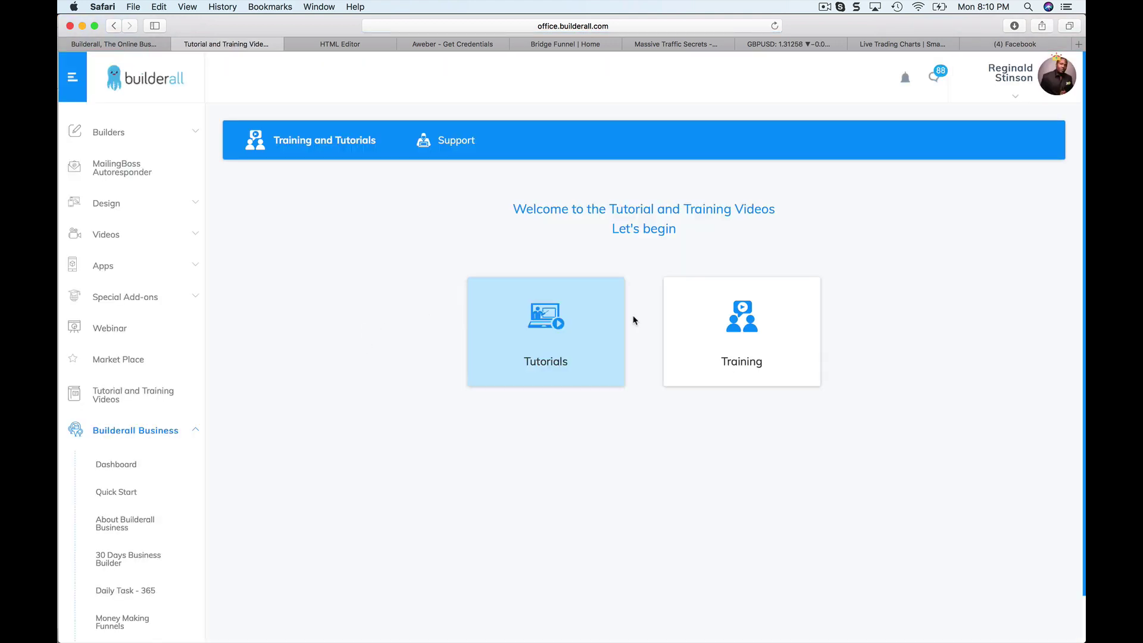
# Open Training > BUILD A WEBSITE > Build a Pixel Perfect website in minutes and browse the videos.
pyautogui.click(708, 331)
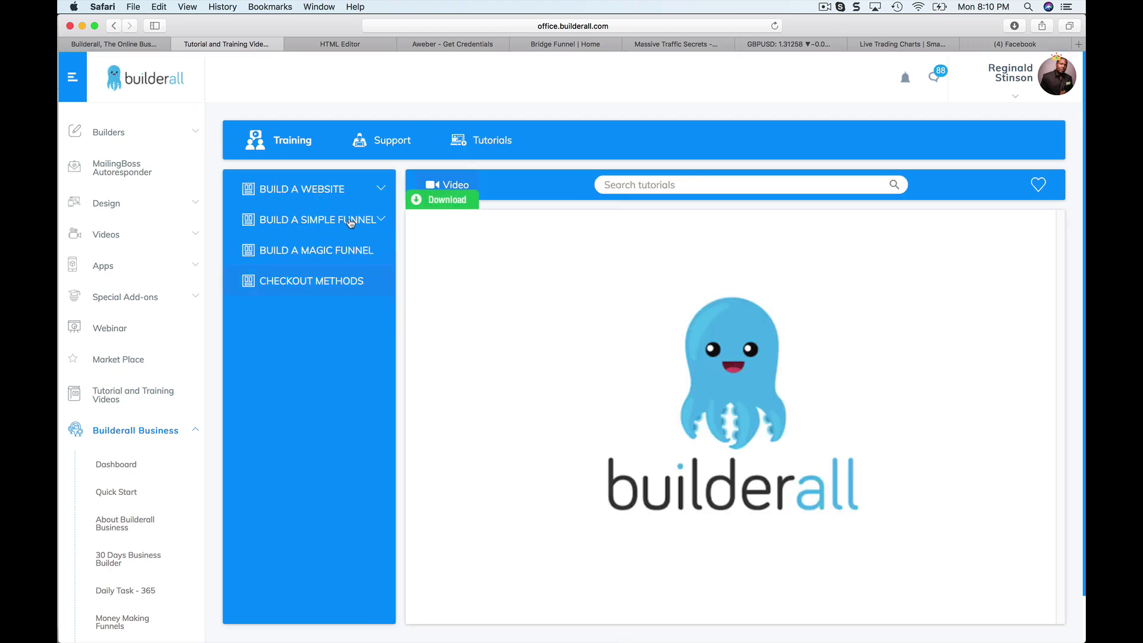
pyautogui.click(321, 189)
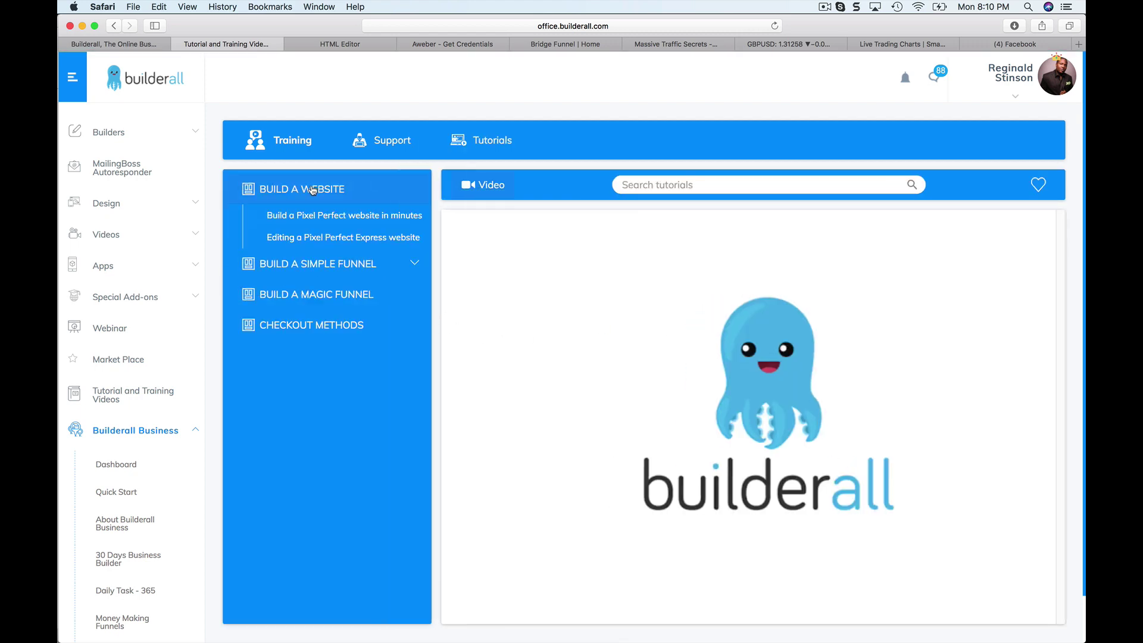
pyautogui.click(348, 216)
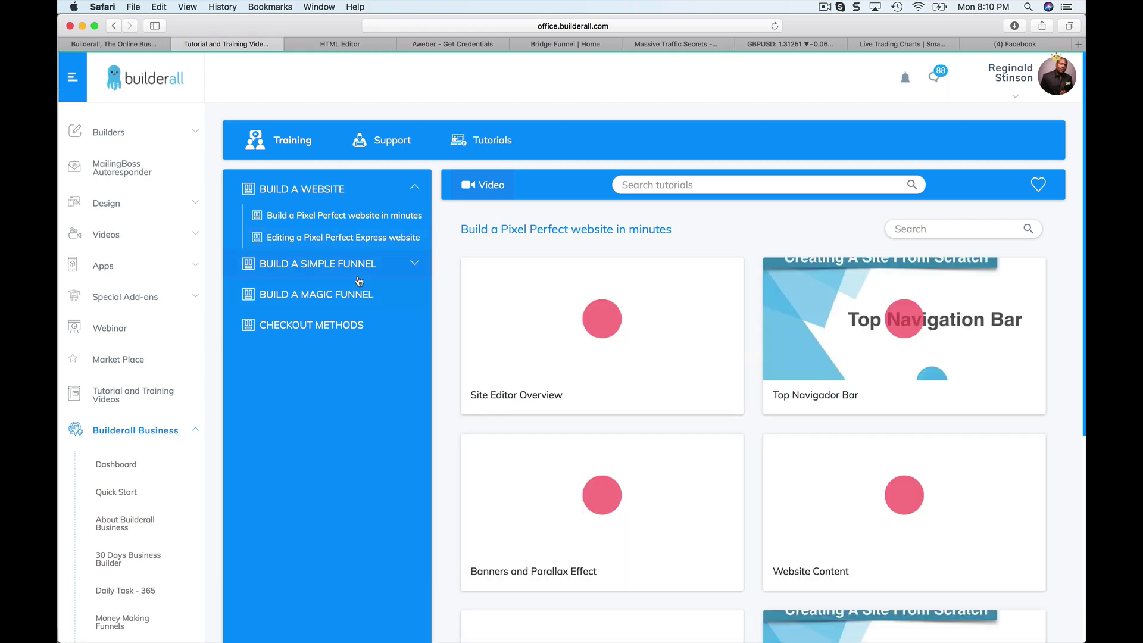
pyautogui.scroll(-3, 550, 333)
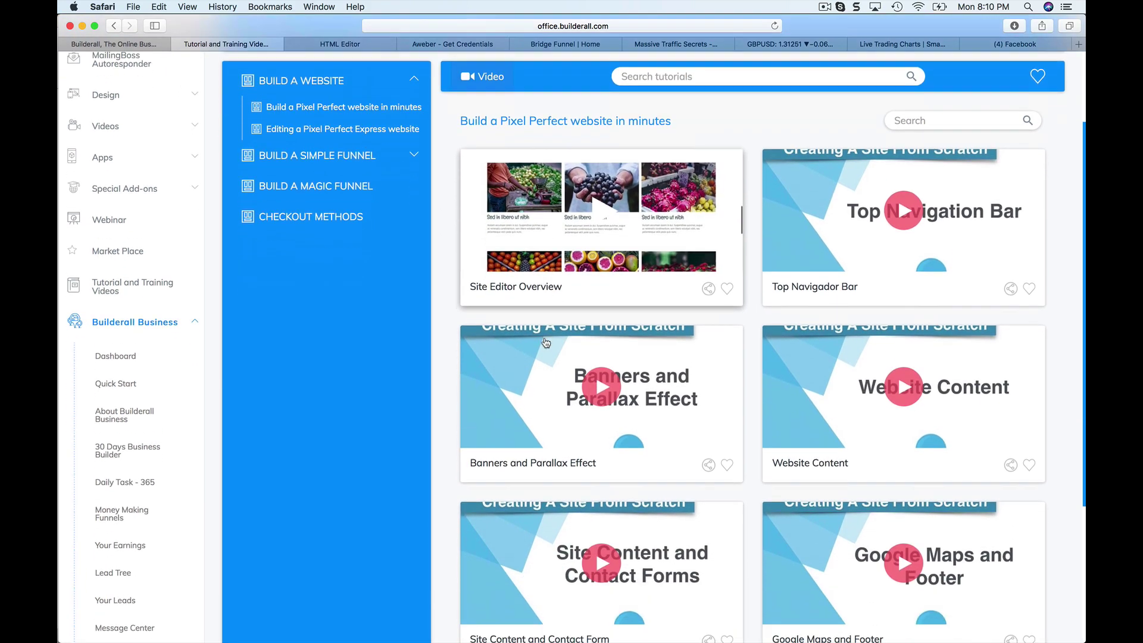
pyautogui.scroll(-5, 546, 343)
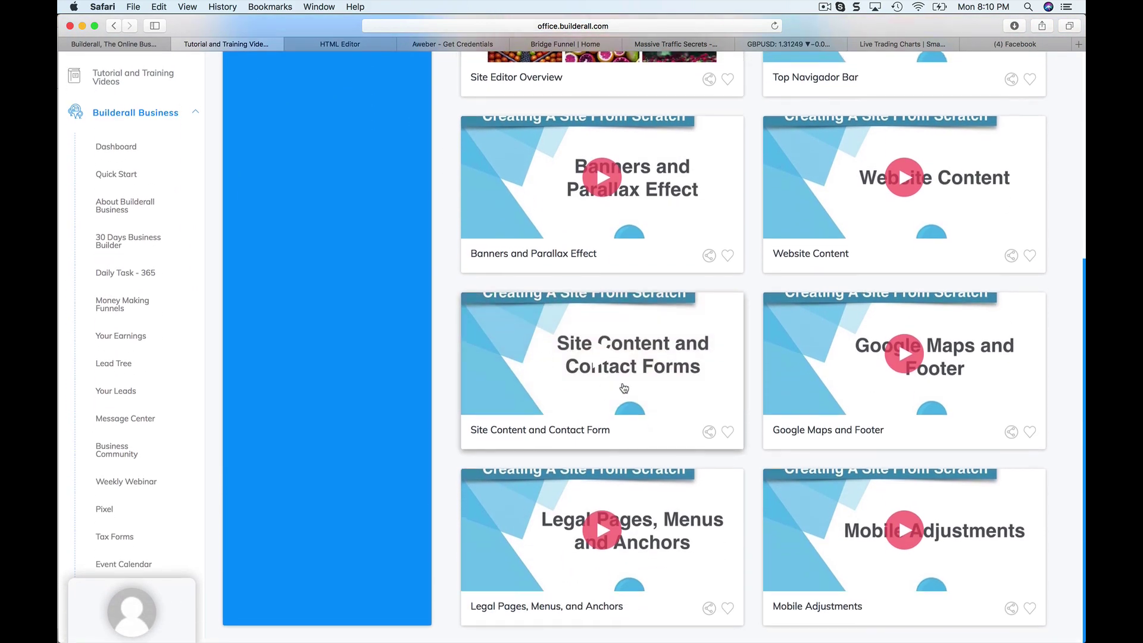
pyautogui.scroll(8, 642, 401)
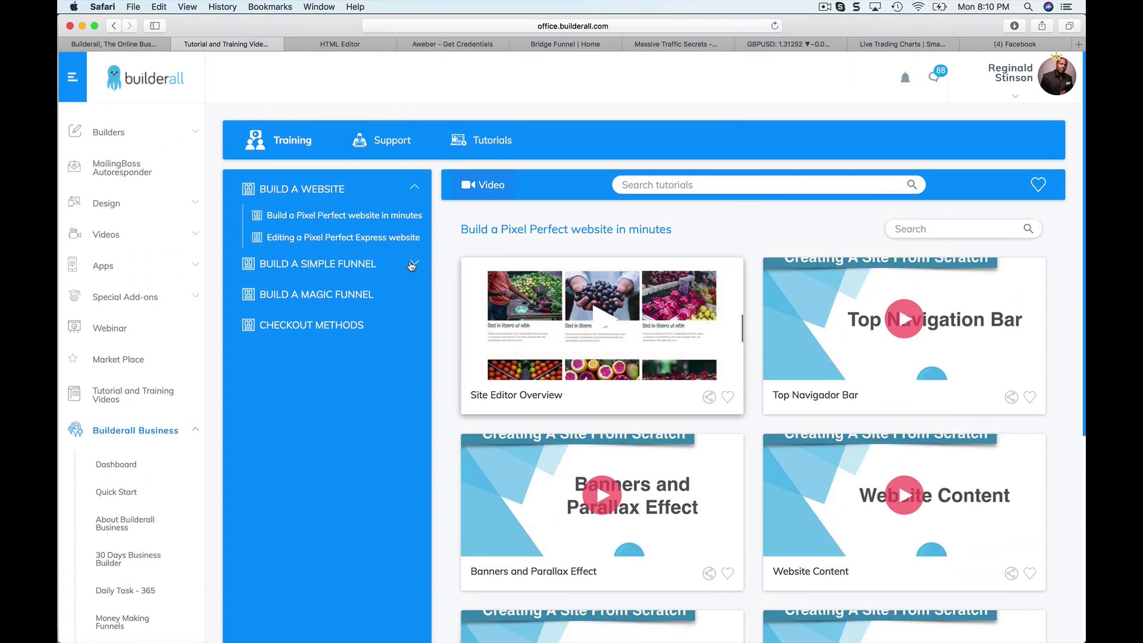